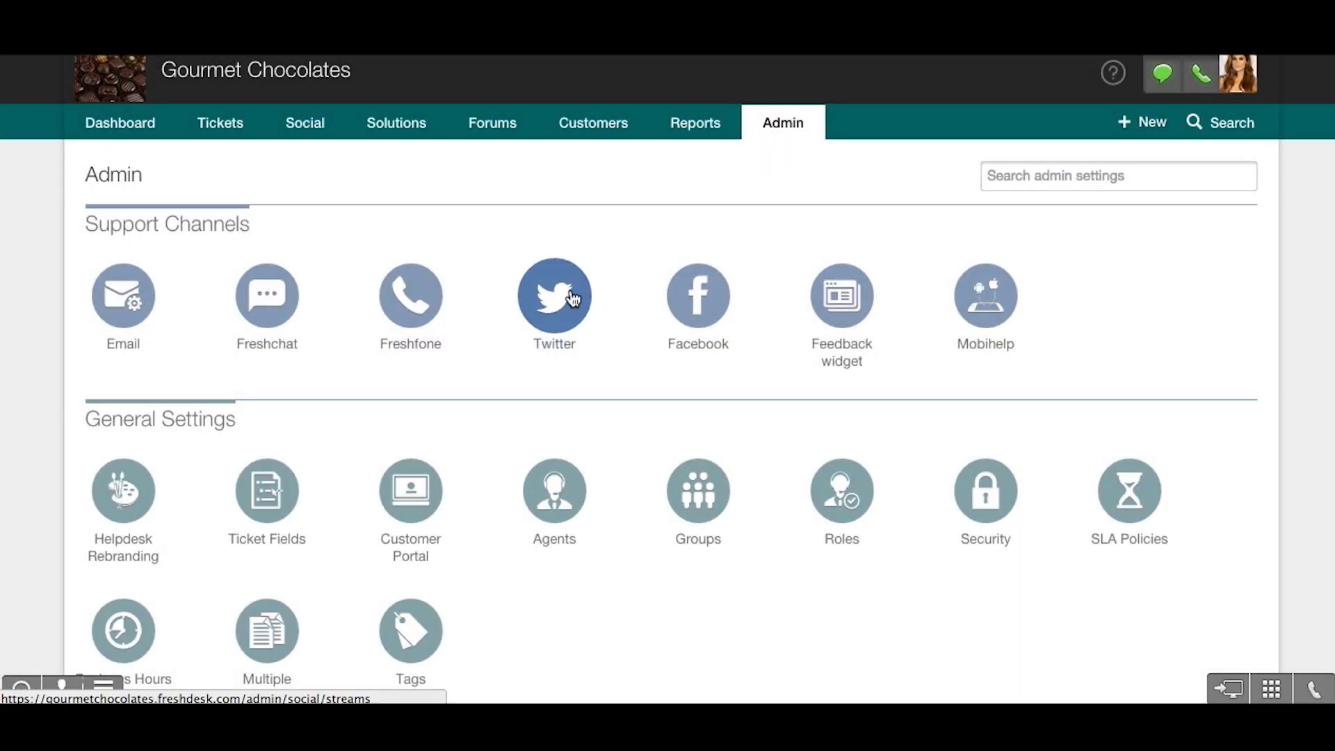
Step: Edit the gourmet_chocos account and Competitors Twitter streams
{"action": "left_click", "coordinate": [570, 297]}
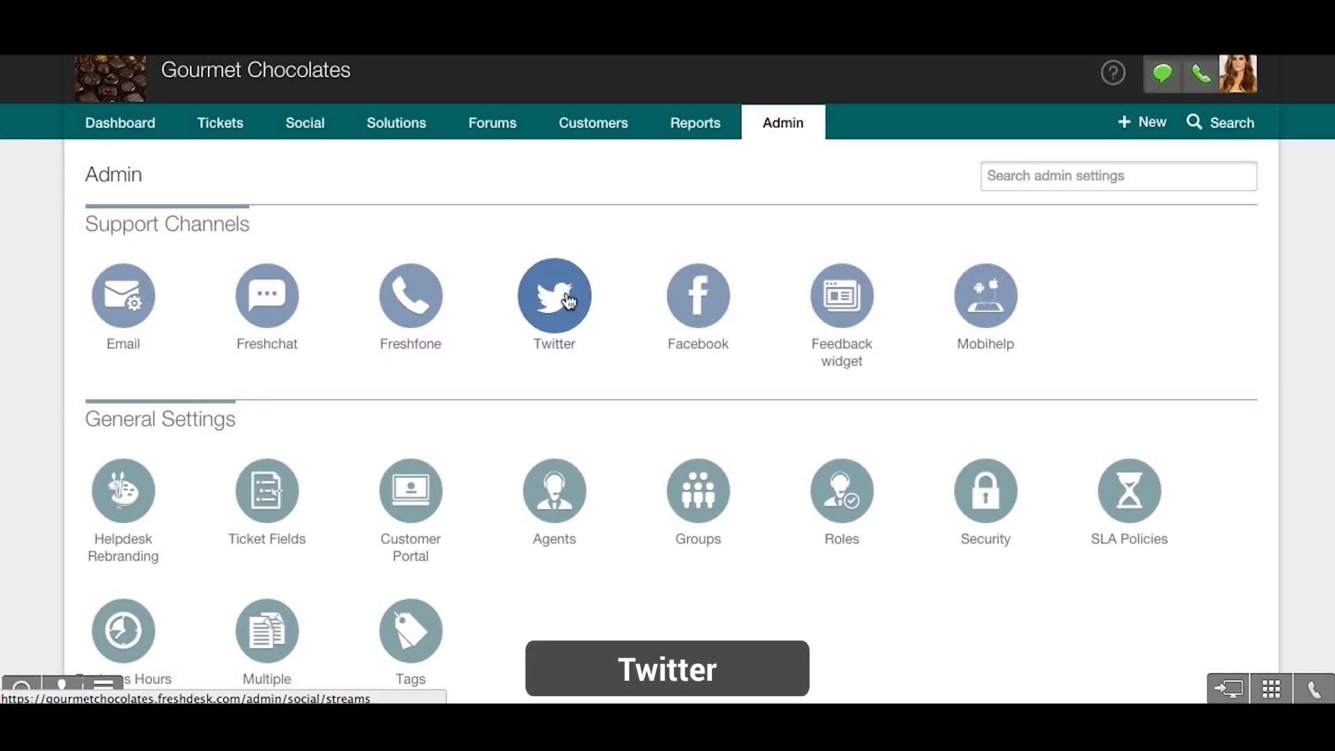
{"action": "left_click", "coordinate": [855, 276]}
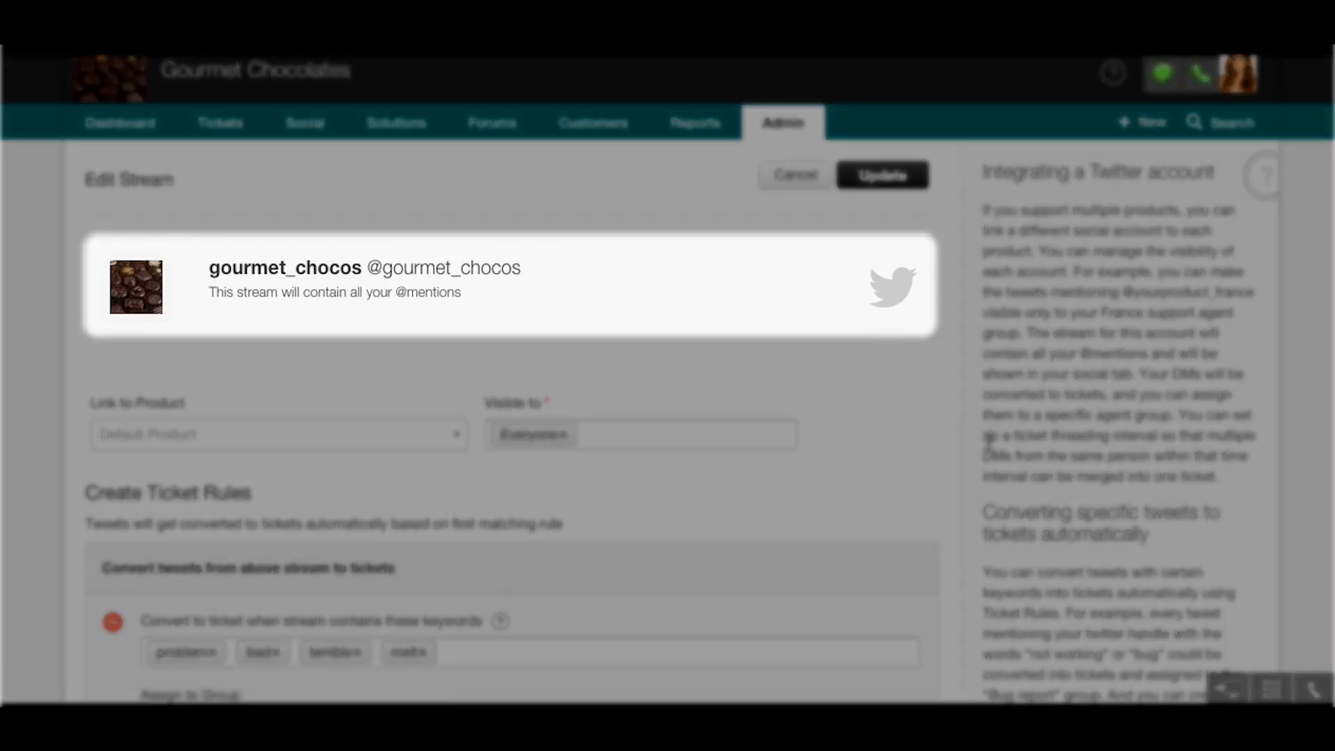
{"action": "scroll", "coordinate": [1010, 418], "scroll_direction": "down", "scroll_amount": 5}
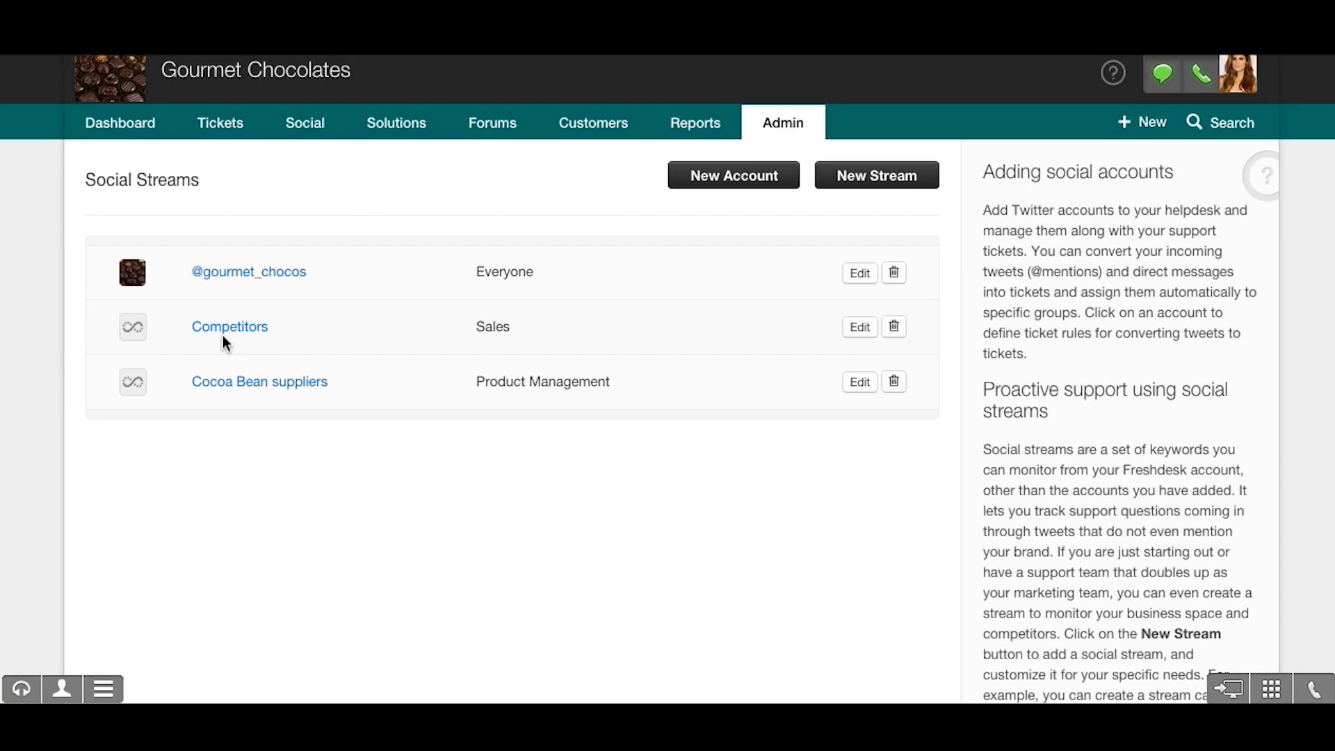
{"action": "left_click", "coordinate": [224, 328]}
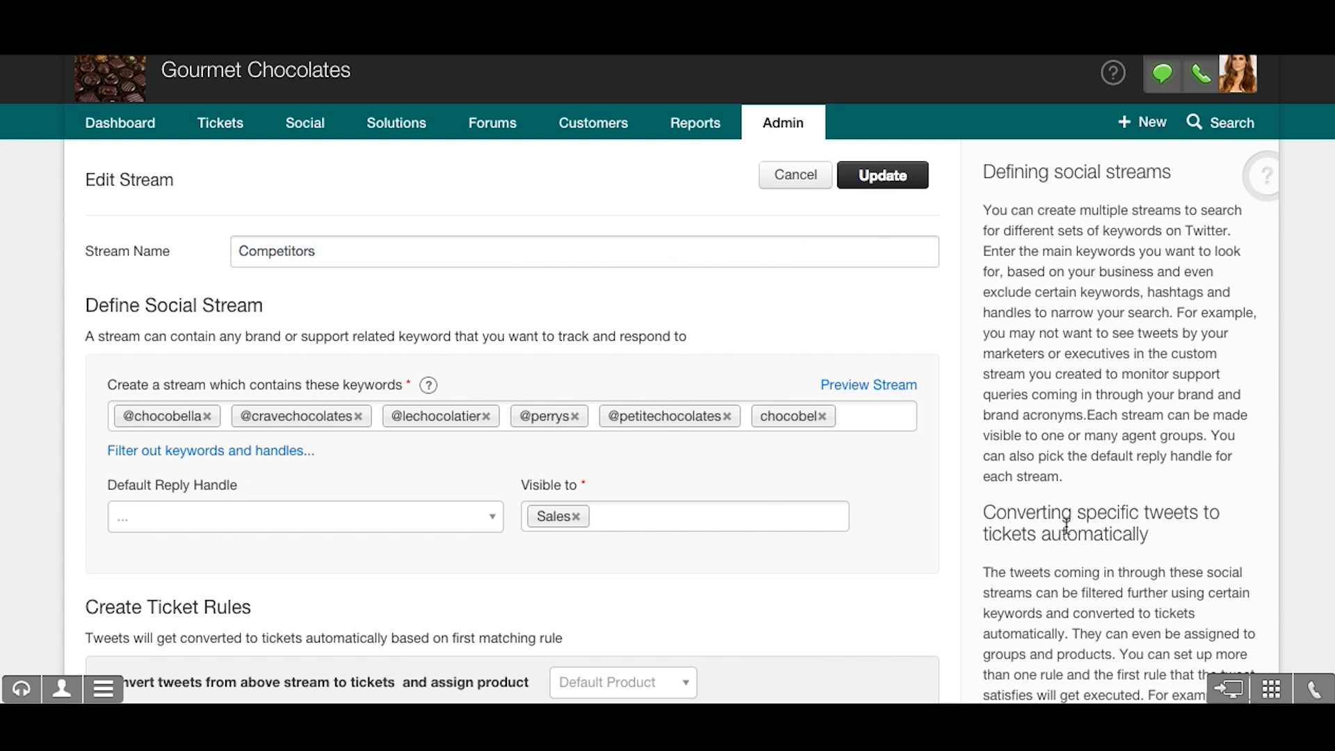
Step: Draft 'Thank you so much!' replying to the handmade truffles tweet, then open Gourmet Chocolates Facebook settings
{"action": "left_click", "coordinate": [300, 132]}
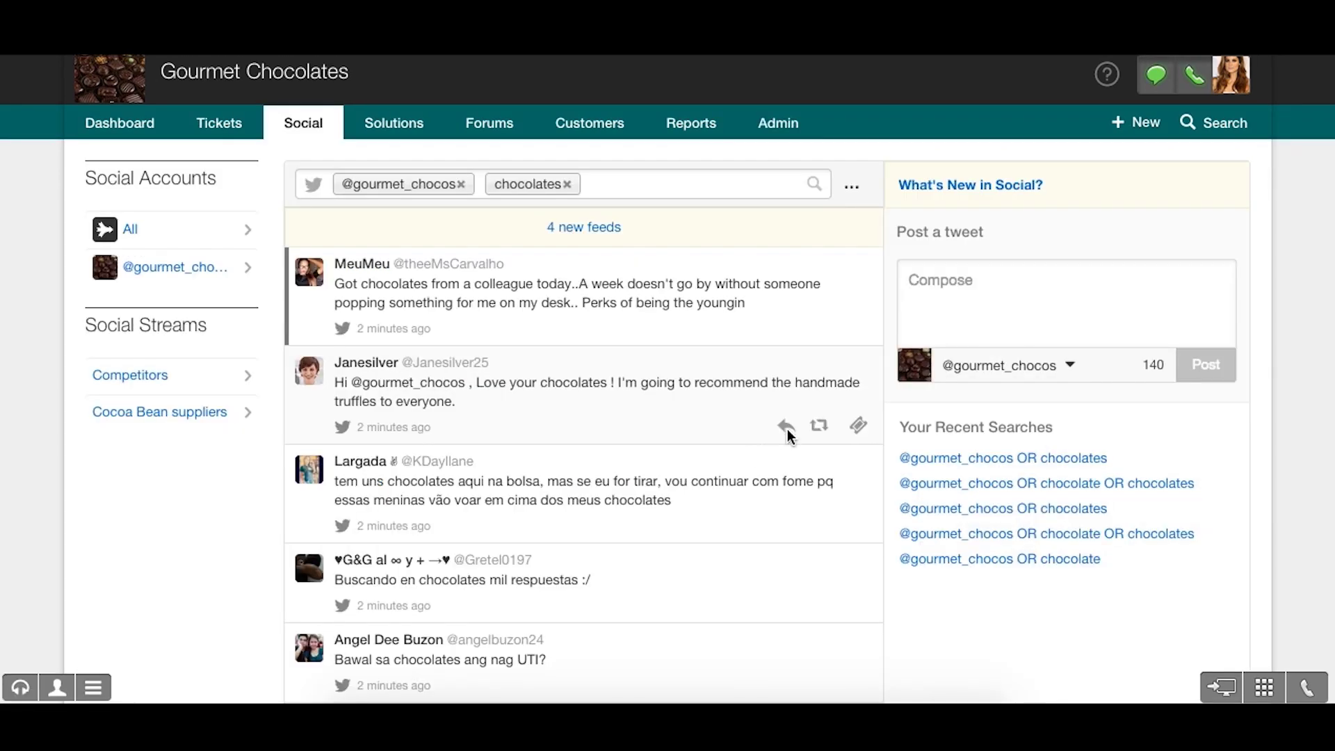
{"action": "left_click", "coordinate": [786, 426]}
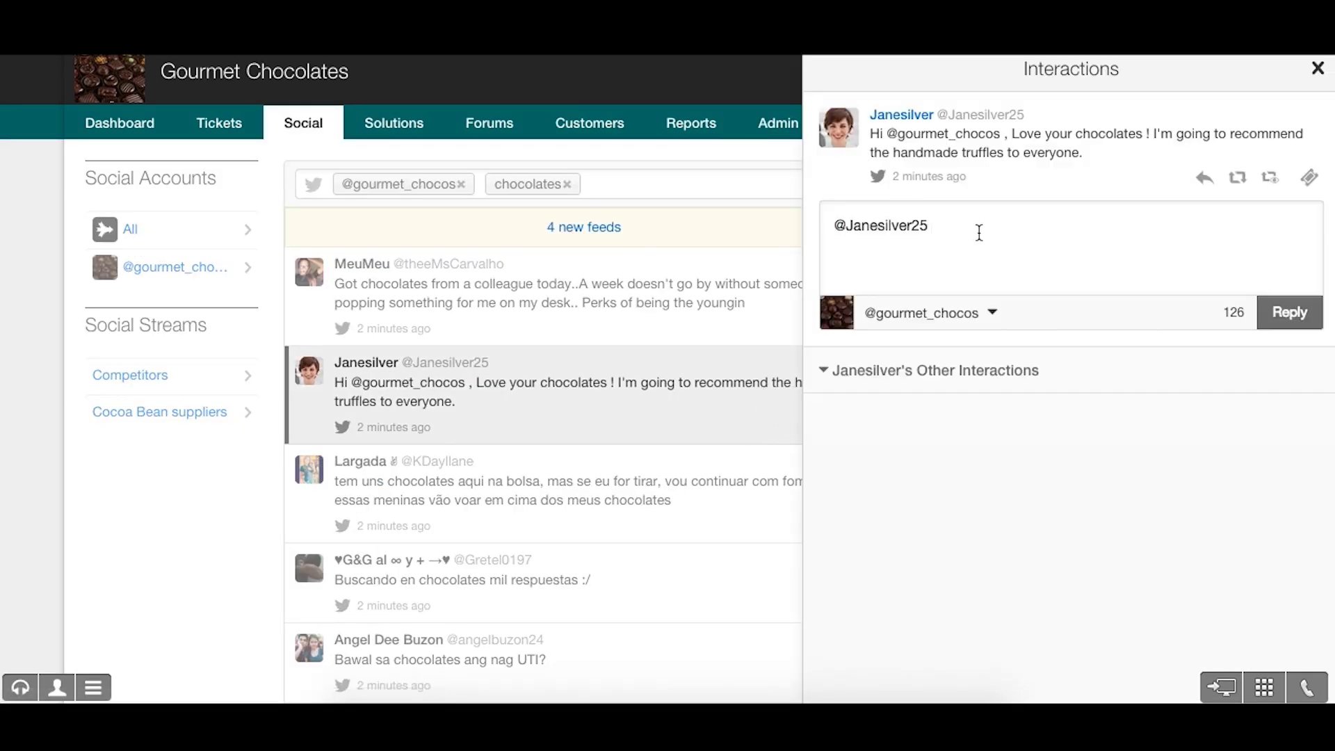
{"action": "type", "text": "Thank you so much!"}
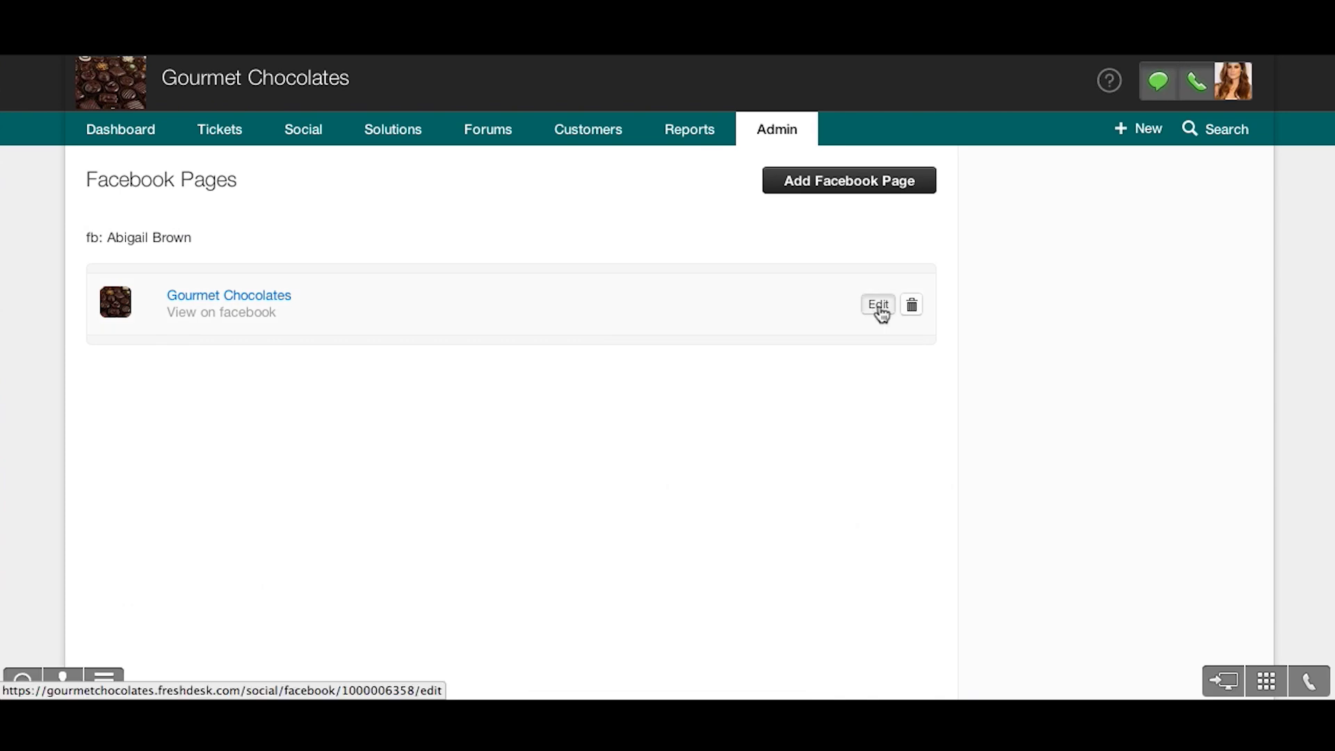
{"action": "left_click", "coordinate": [879, 308]}
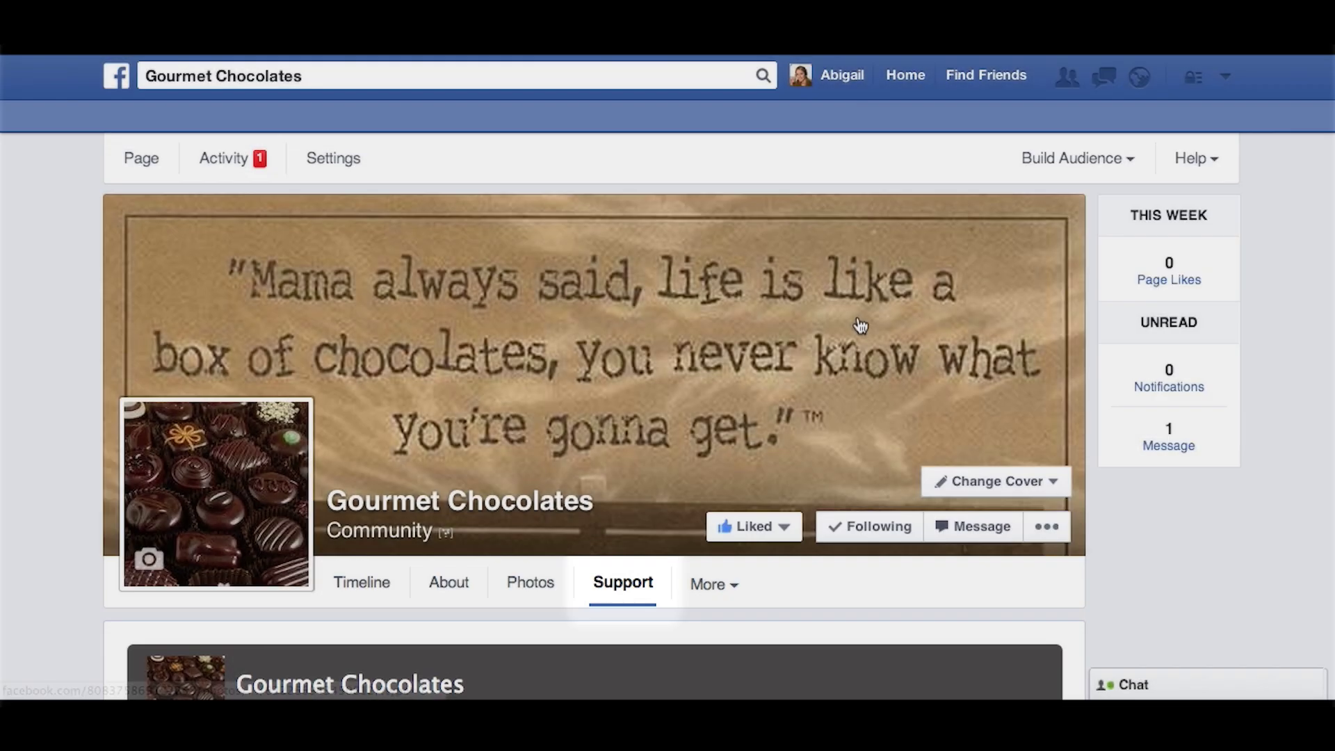
Step: Start a new support ticket from the Facebook page's support section
{"action": "scroll", "coordinate": [979, 623], "scroll_direction": "down", "scroll_amount": 4}
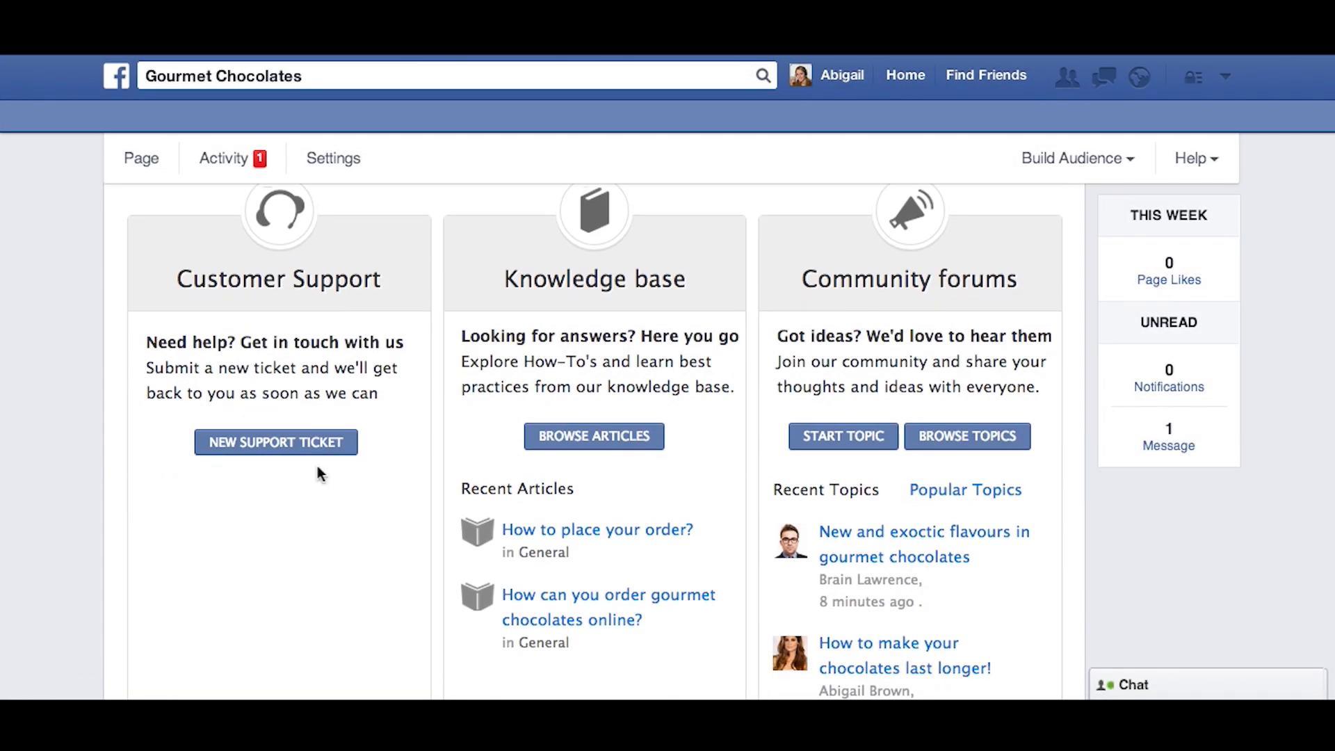
{"action": "left_click", "coordinate": [268, 448]}
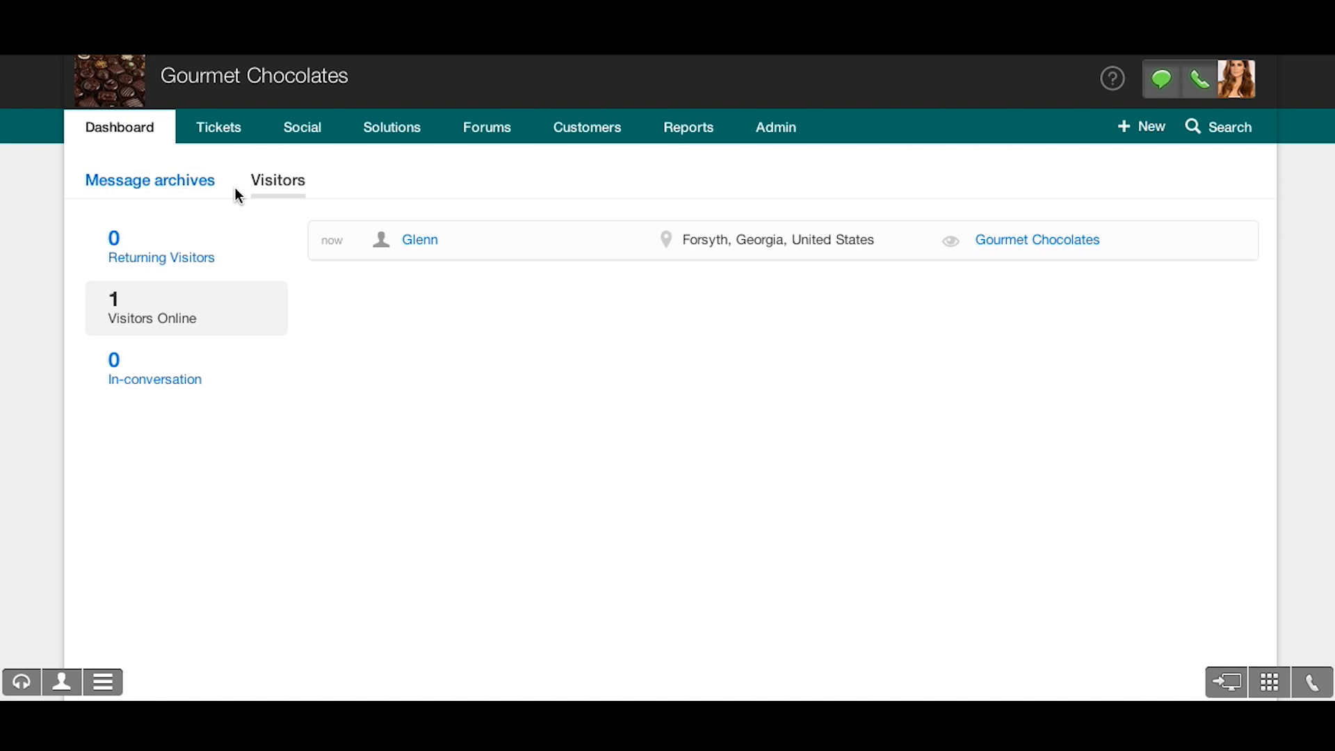
Step: Greet the online visitor with 'Hello Glenn, How can we make your day?' and follow up 'Sure'
{"action": "left_click", "coordinate": [417, 242]}
{"action": "left_click", "coordinate": [336, 625]}
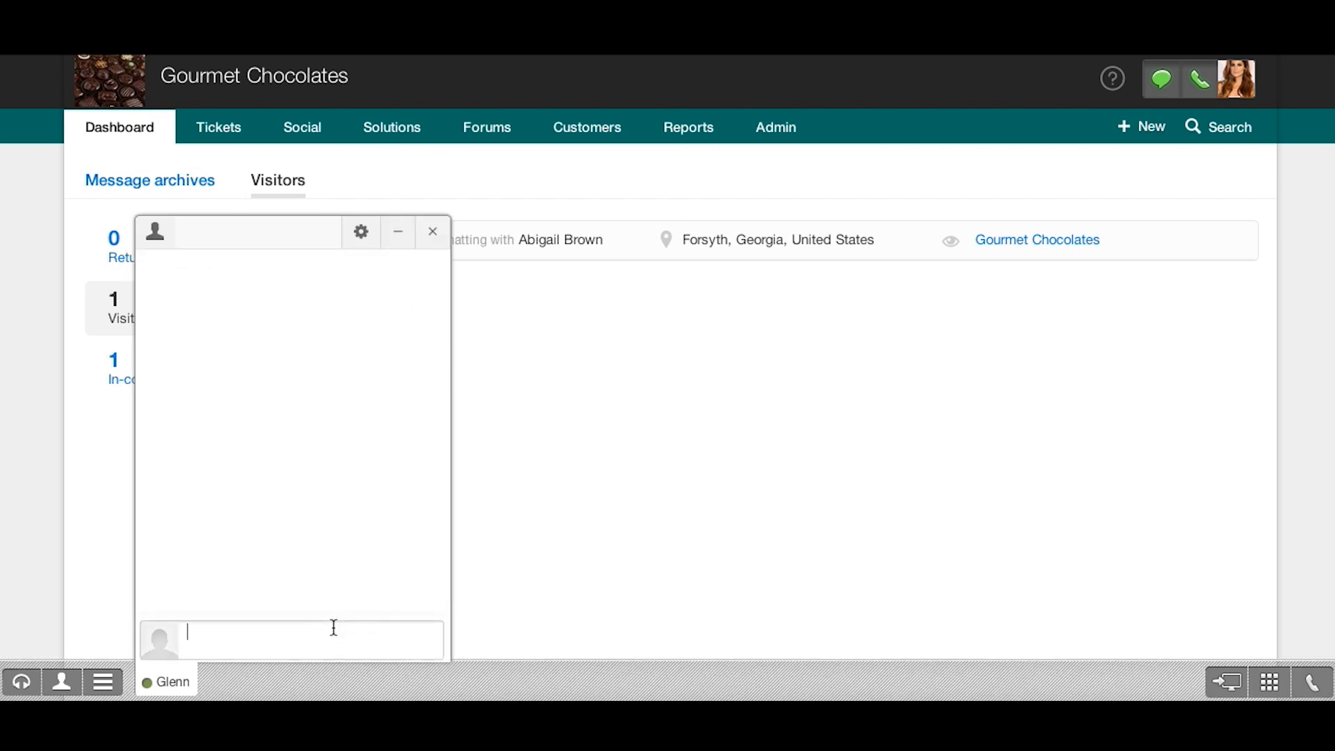
{"action": "type", "text": "Hello Glenn, How "}
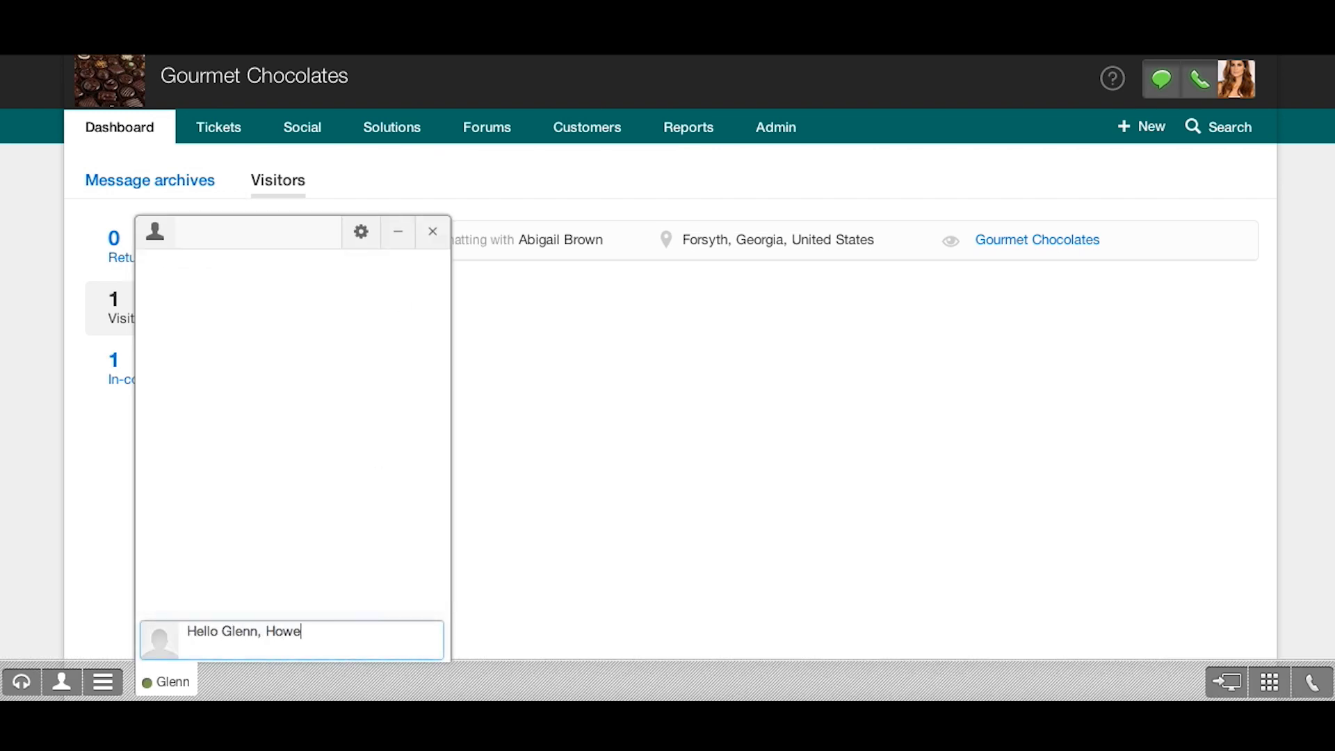
{"action": "type", "text": "can we make your day?"}
{"action": "key", "text": "Return"}
{"action": "type", "text": "Sure"}
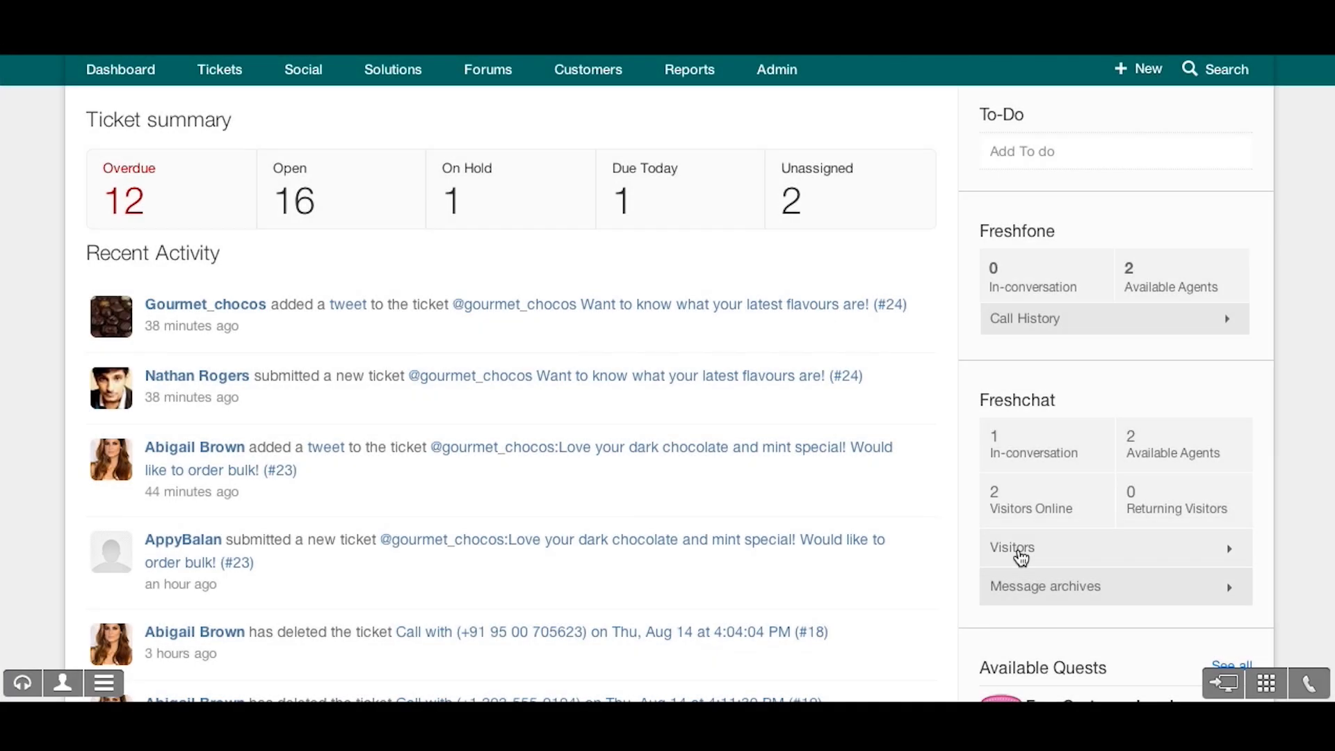
Step: Greet the returning visitor with 'Hi, How can we help you ?' and dismiss the convert-to-ticket prompt
{"action": "left_click", "coordinate": [1020, 556]}
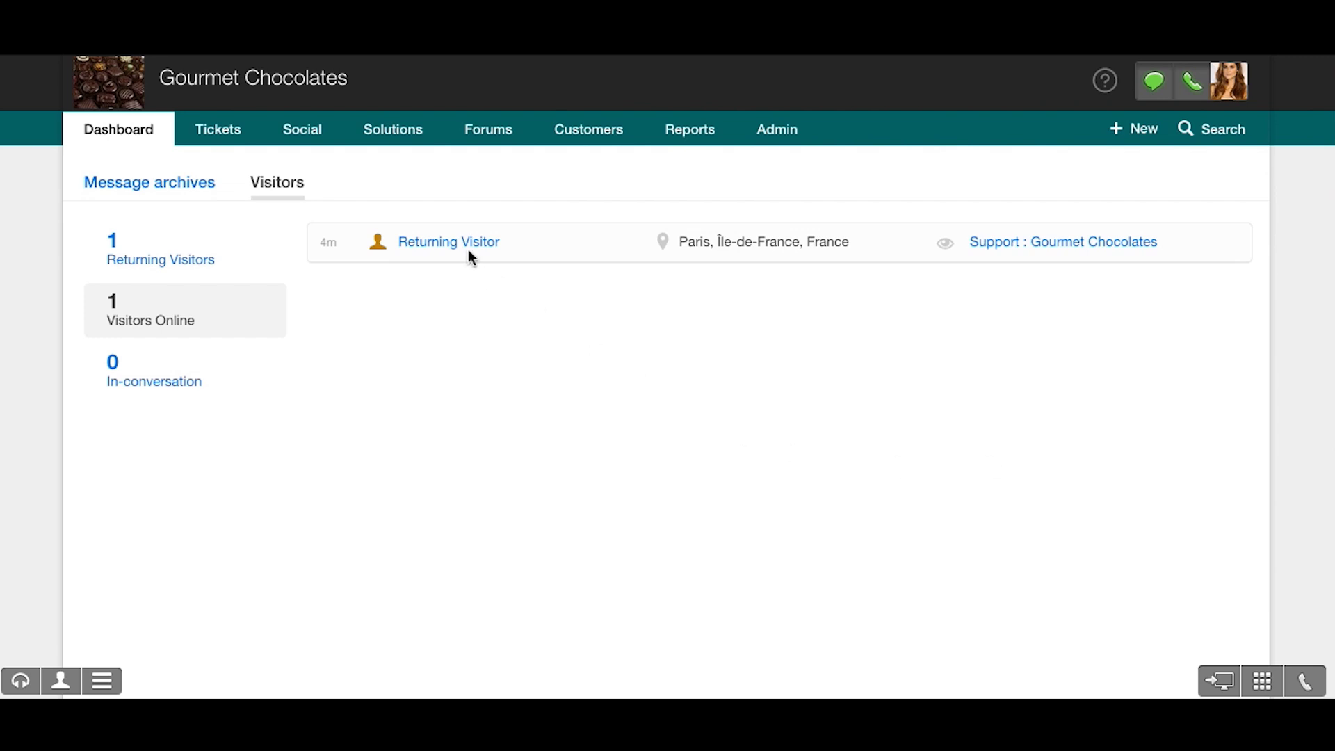
{"action": "left_click", "coordinate": [417, 244]}
{"action": "left_click", "coordinate": [267, 634]}
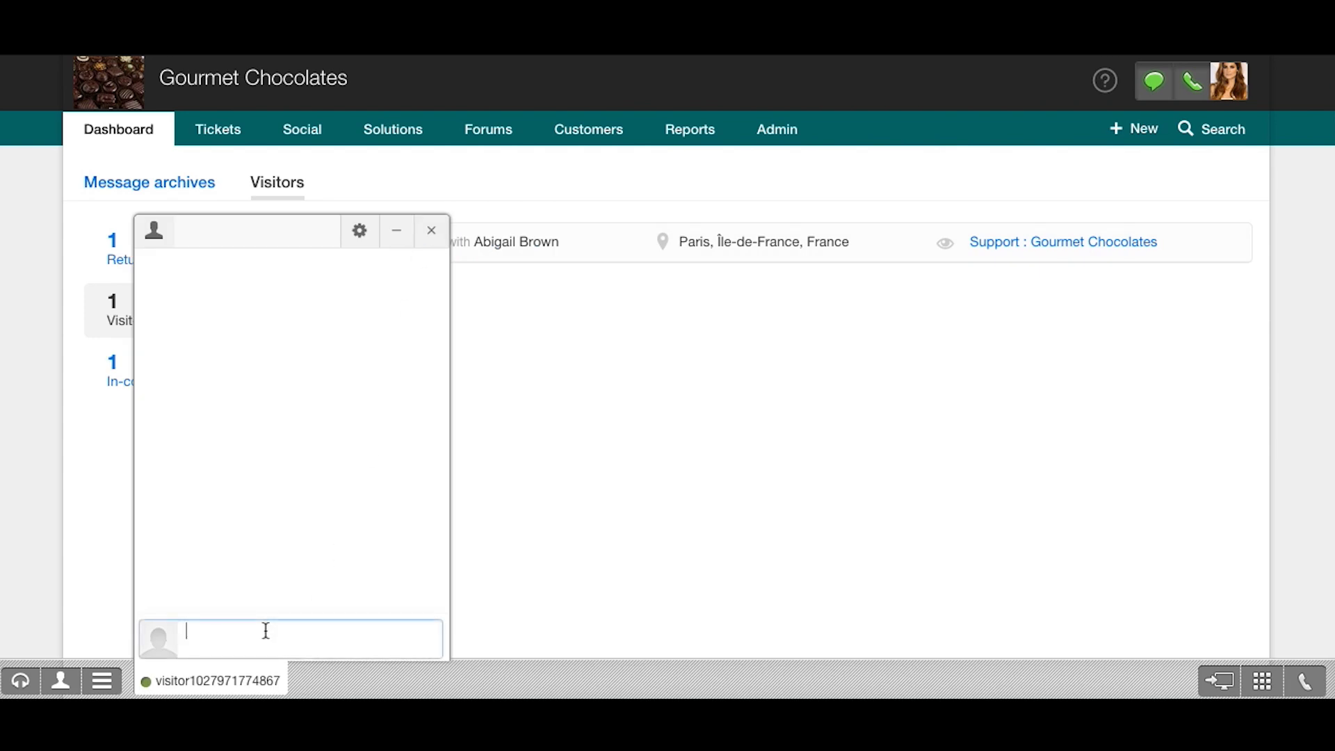
{"action": "type", "text": "Hi, Ho"}
{"action": "type", "text": "w can we help you ?"}
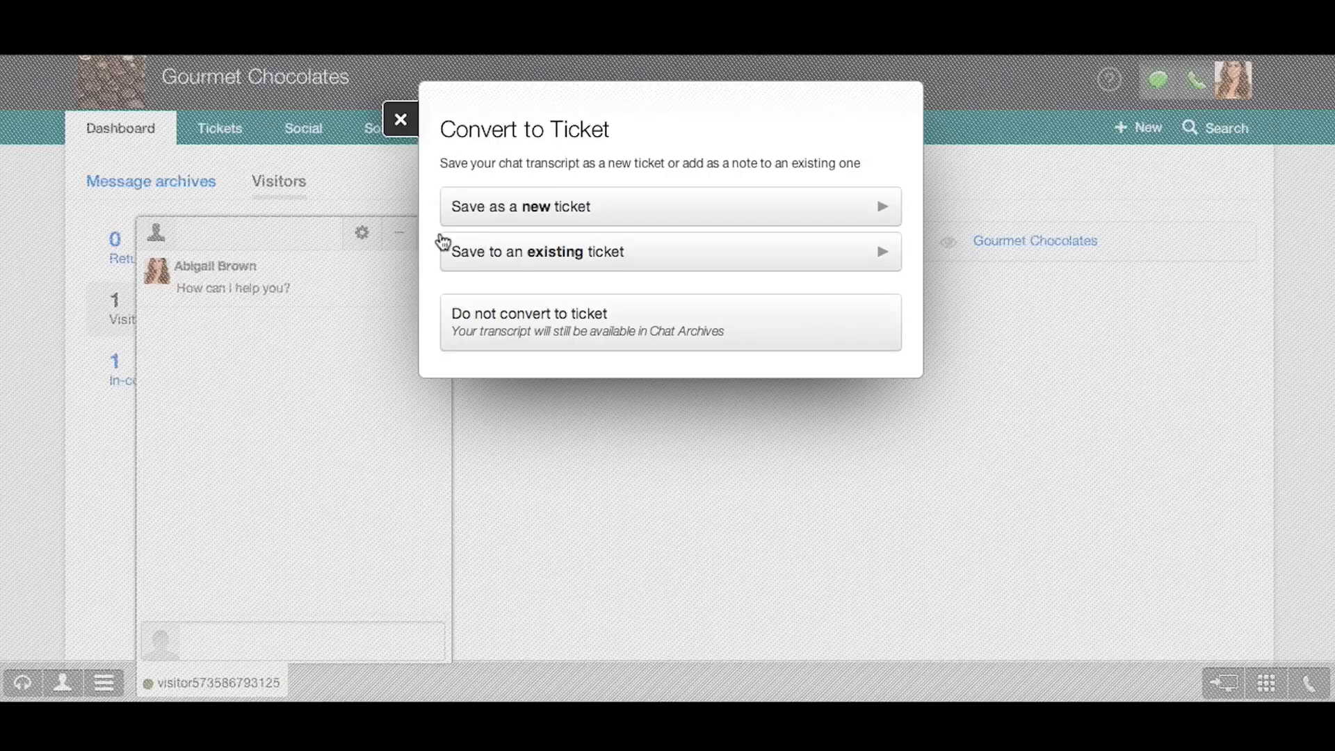
{"action": "left_click", "coordinate": [412, 132]}
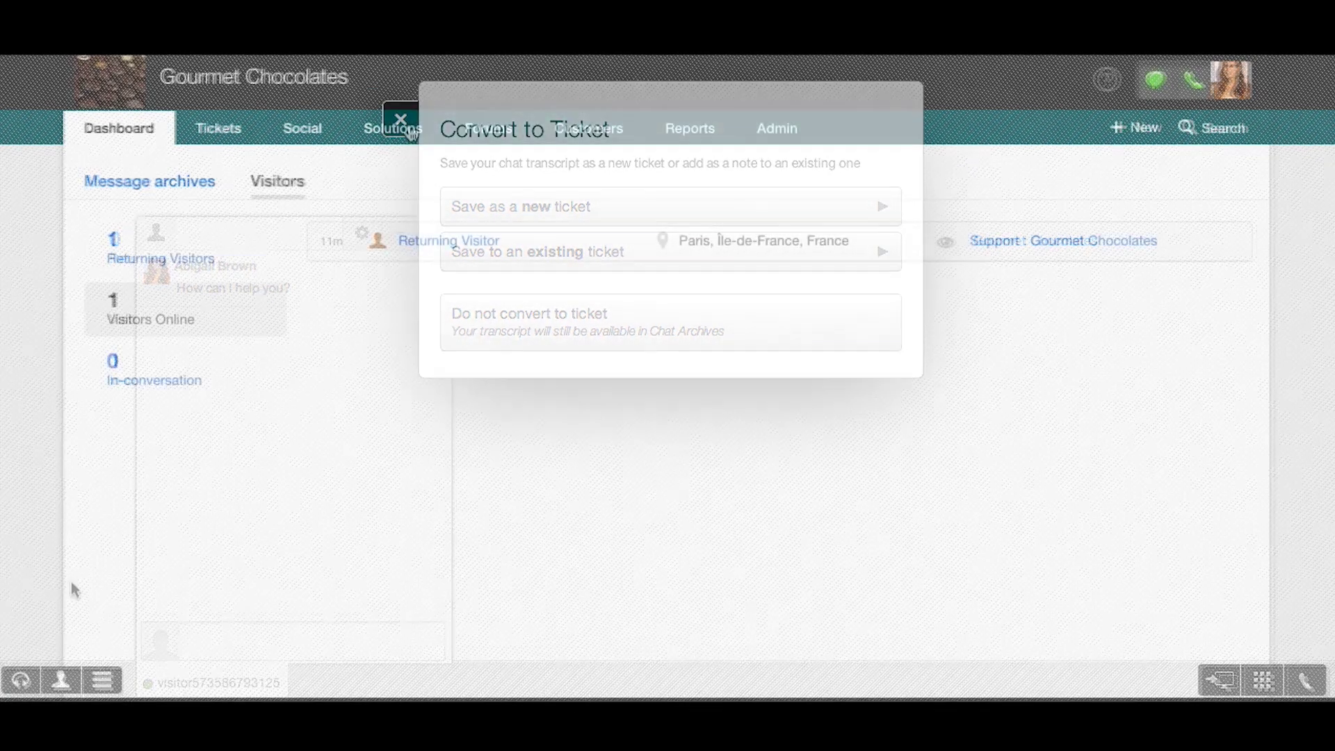
Step: Message a fellow agent: 'Hi you please send it John. Thanks'
{"action": "left_click", "coordinate": [20, 678]}
{"action": "left_click", "coordinate": [127, 584]}
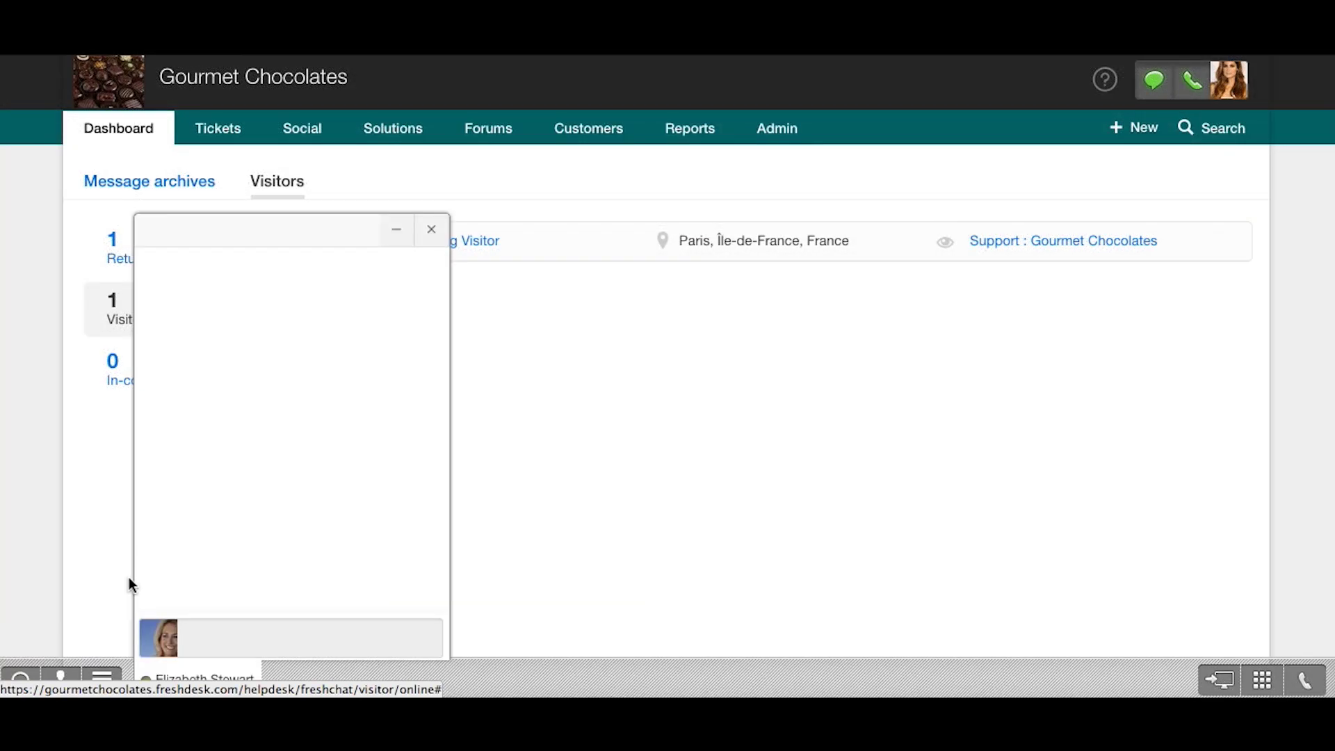
{"action": "type", "text": "Hi"}
{"action": "type", "text": " you please send it"}
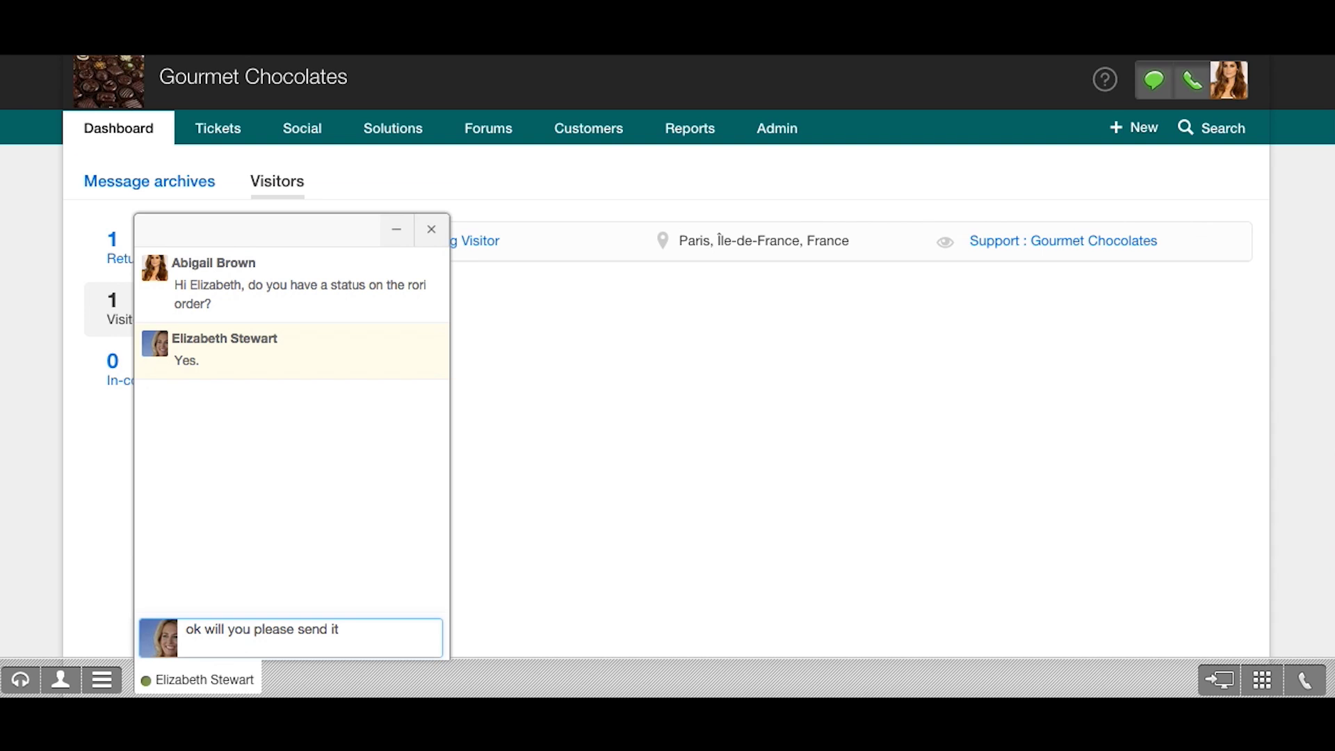
{"action": "type", "text": " John. Thanks"}
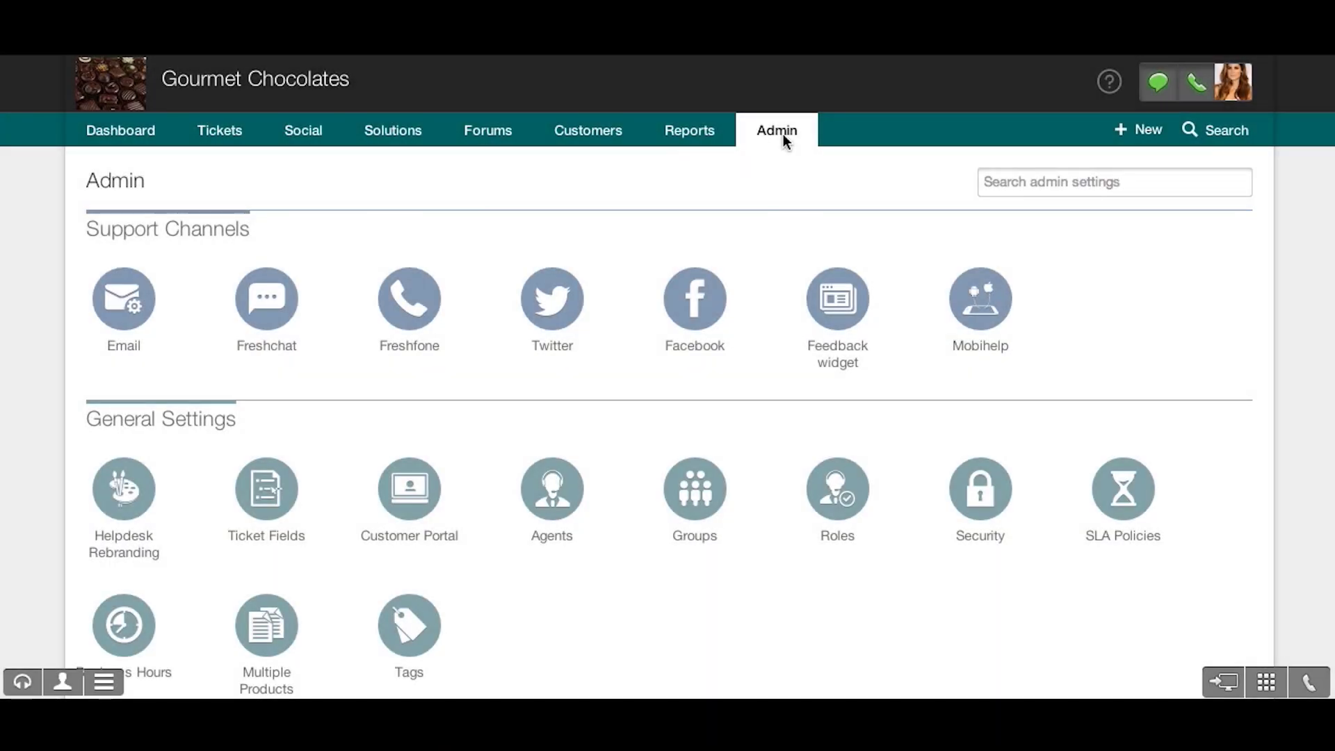
Step: Review the Freshfone support number's greeting and IVR keypress menu
{"action": "left_click", "coordinate": [412, 313]}
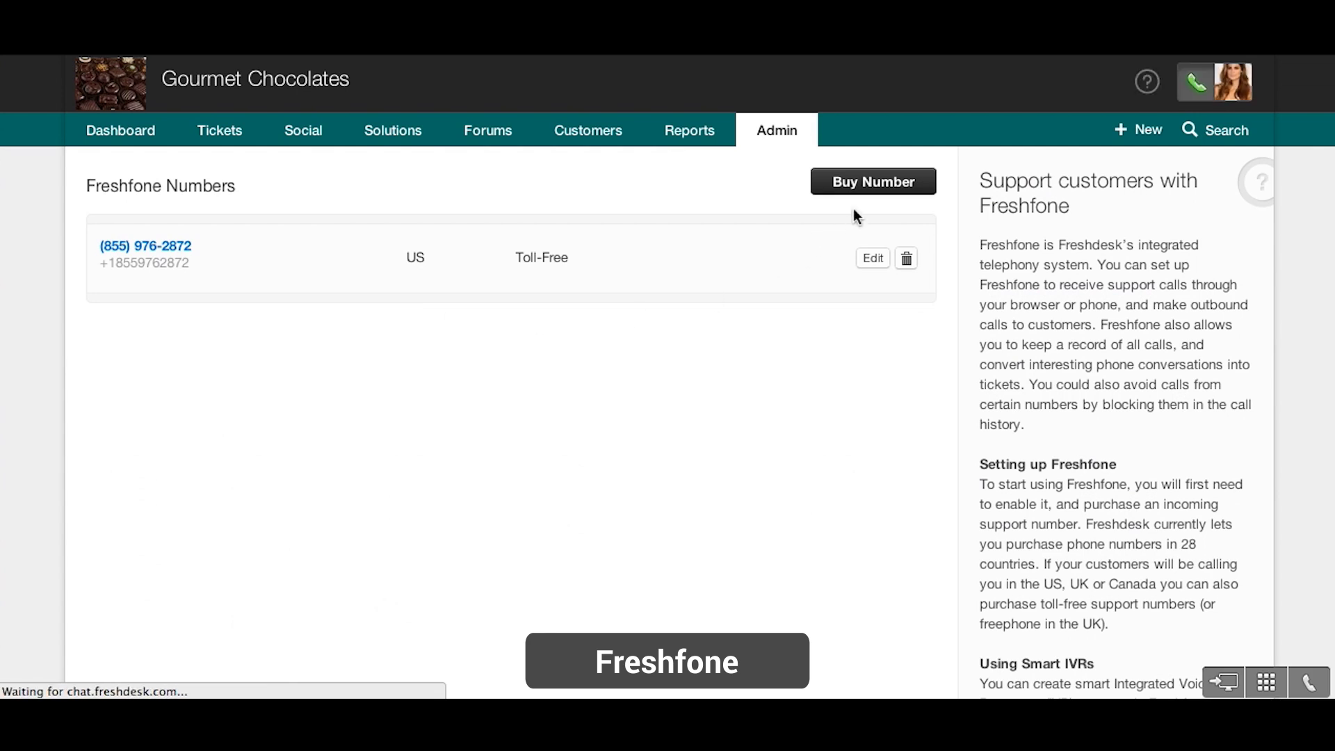
{"action": "left_click", "coordinate": [873, 261]}
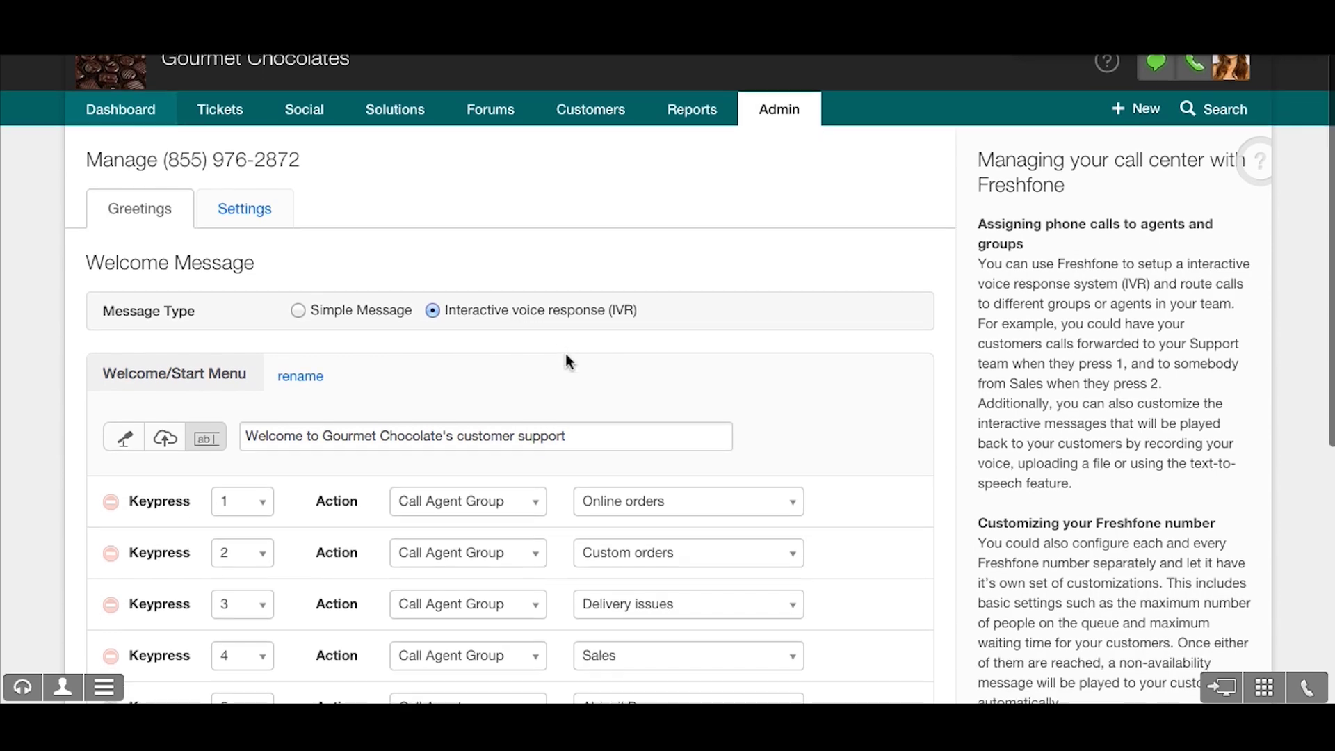
{"action": "scroll", "coordinate": [565, 354], "scroll_direction": "down", "scroll_amount": 3}
{"action": "scroll", "coordinate": [565, 354], "scroll_direction": "down", "scroll_amount": 2}
{"action": "scroll", "coordinate": [565, 353], "scroll_direction": "down", "scroll_amount": 1}
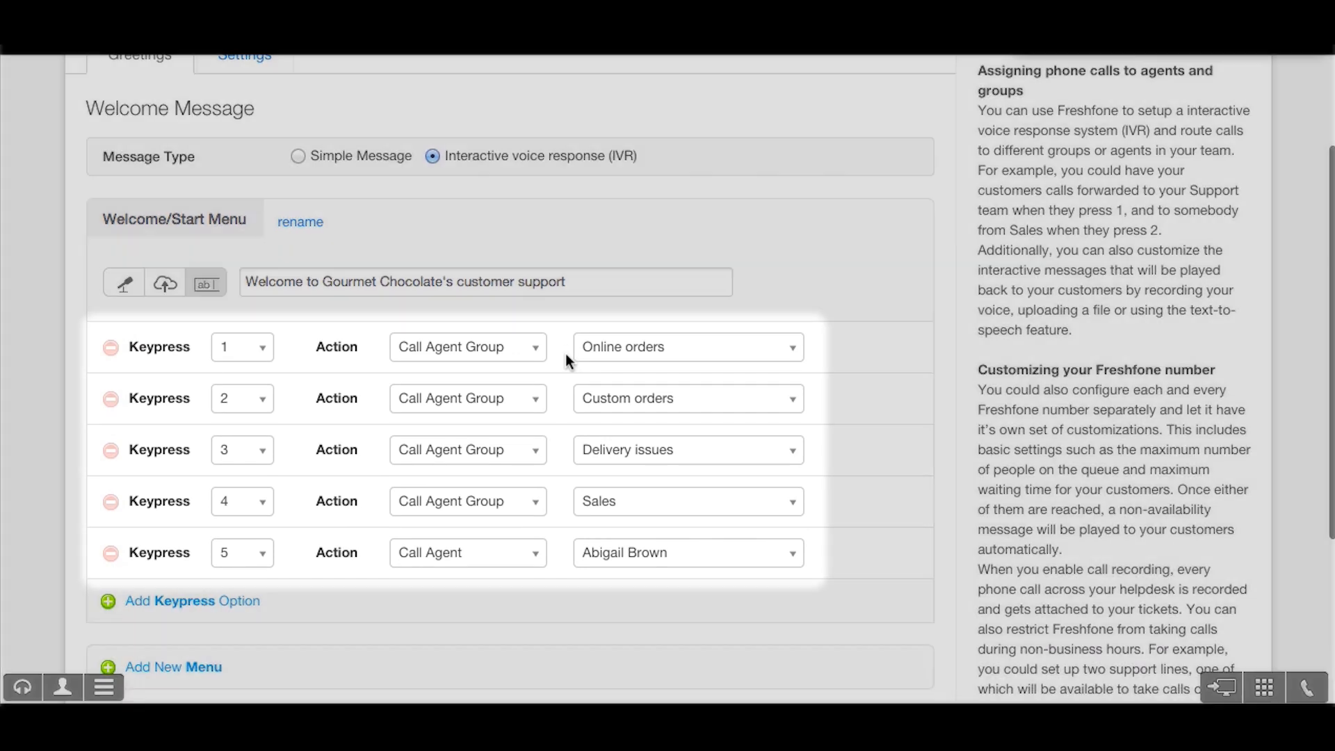
{"action": "scroll", "coordinate": [566, 353], "scroll_direction": "down", "scroll_amount": 1}
{"action": "scroll", "coordinate": [565, 353], "scroll_direction": "down", "scroll_amount": 1}
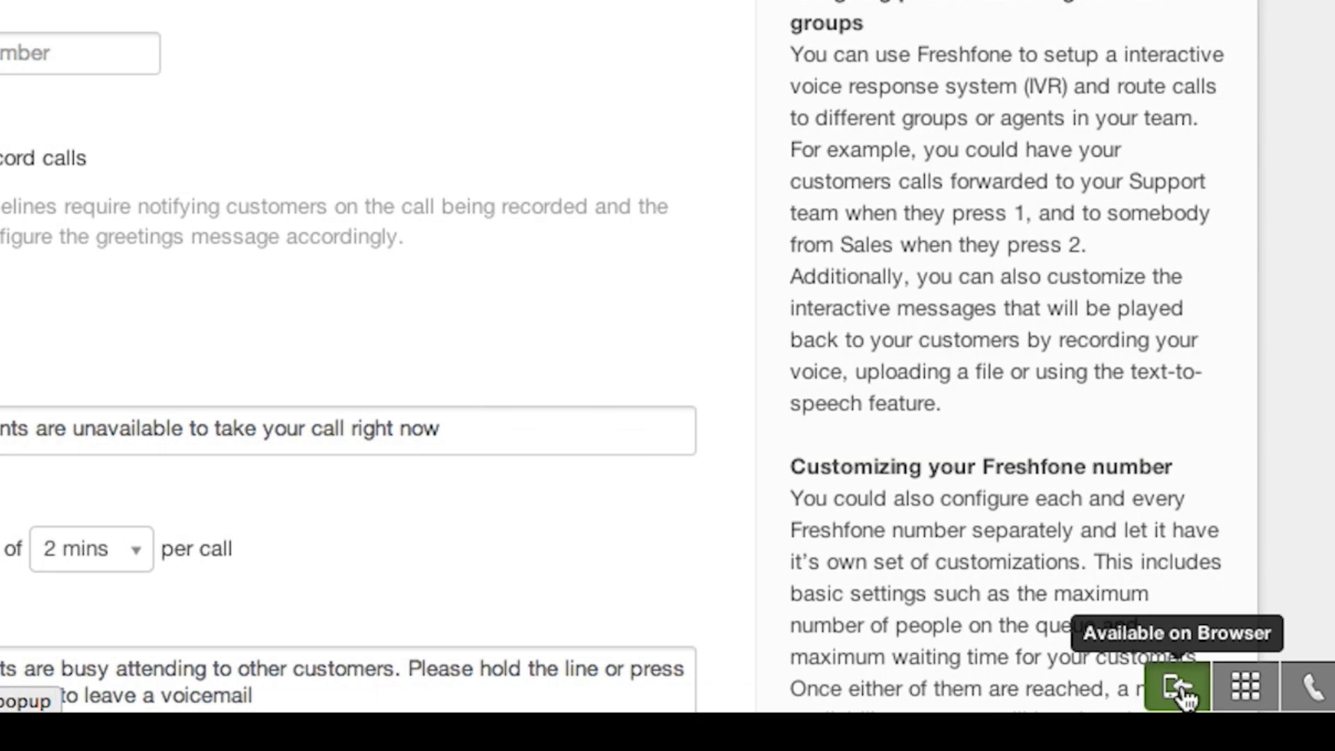
Step: Switch call availability to phone, end the call and save it as a new ticket
{"action": "left_click", "coordinate": [1183, 691]}
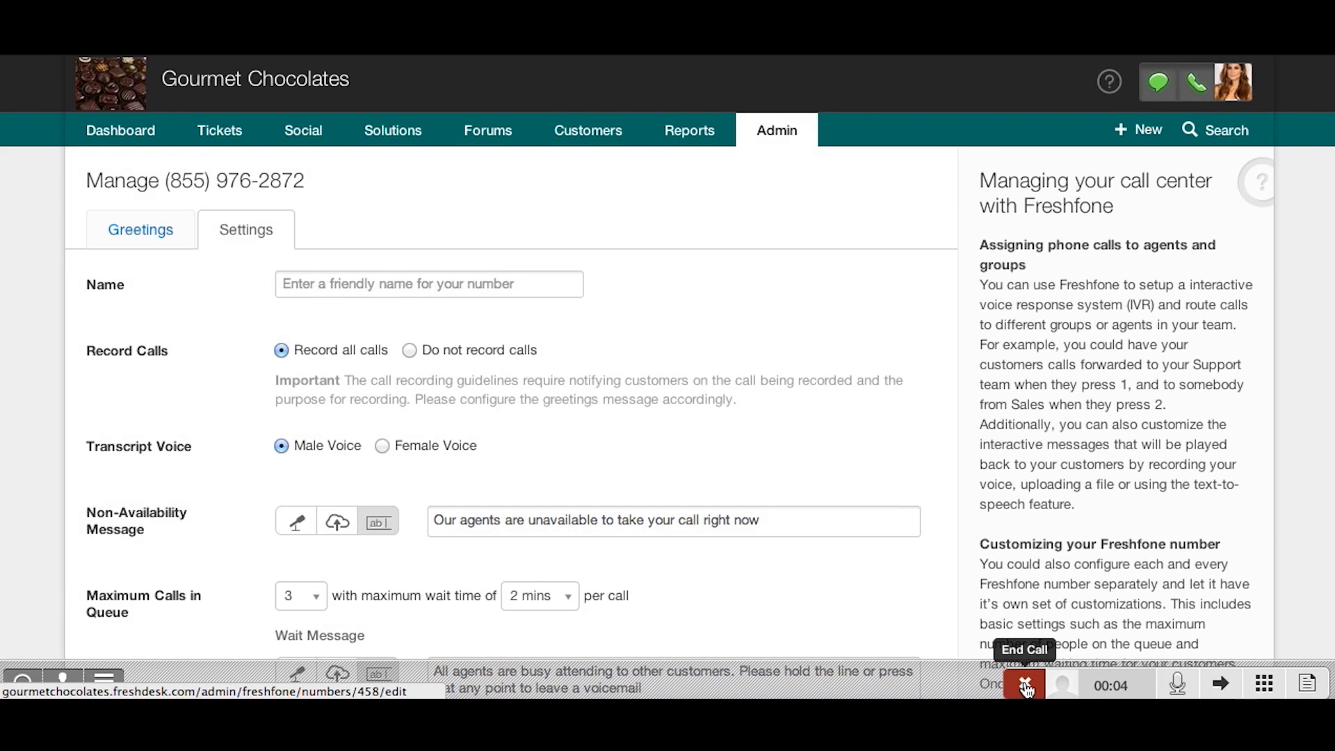
{"action": "left_click", "coordinate": [1027, 687]}
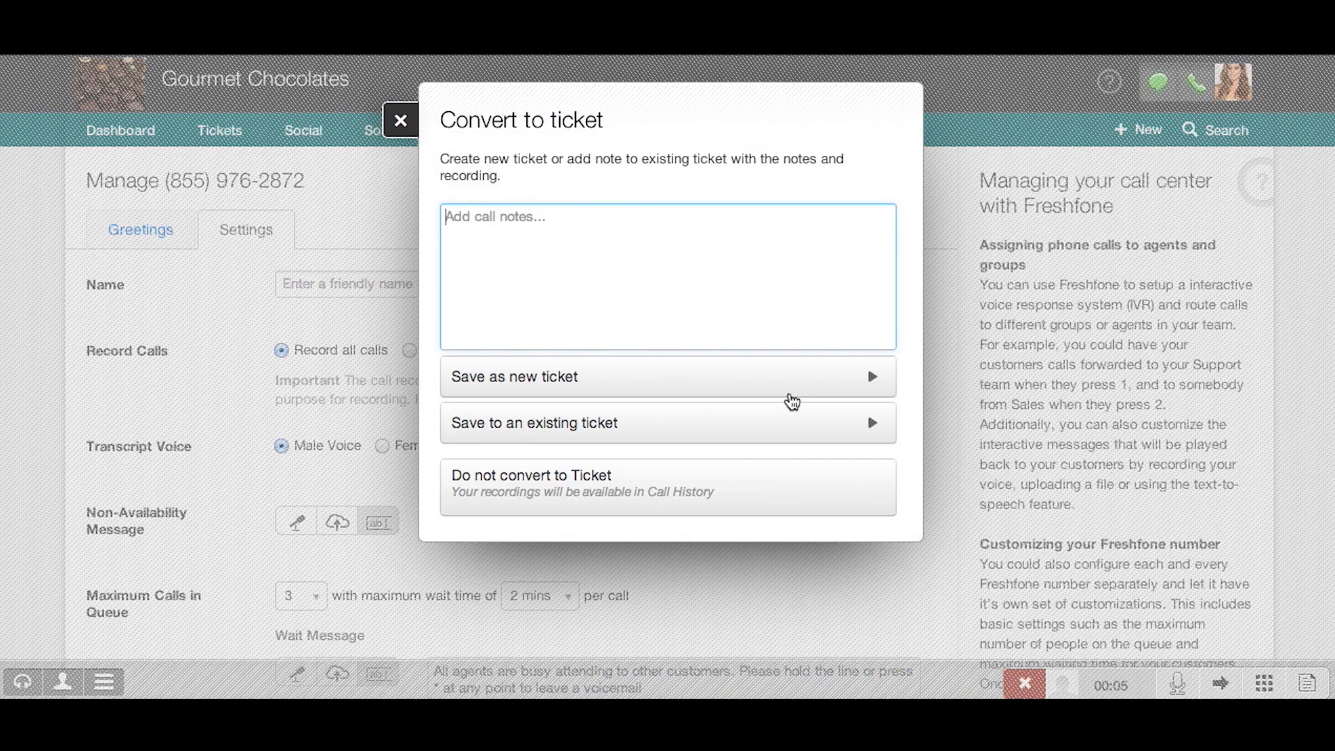
{"action": "left_click", "coordinate": [792, 379]}
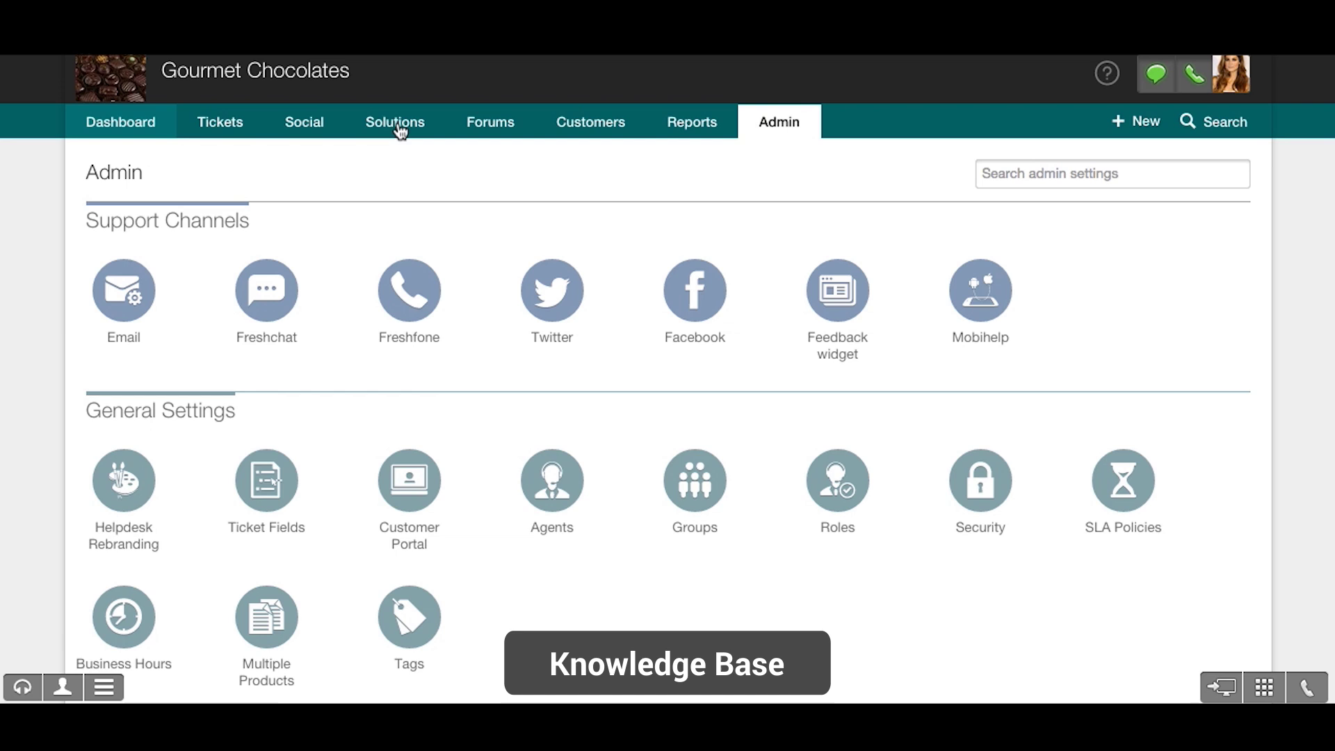
Step: Browse Solutions to the Online Ordering Process folder's 'How to order online ?' article
{"action": "left_click", "coordinate": [397, 124]}
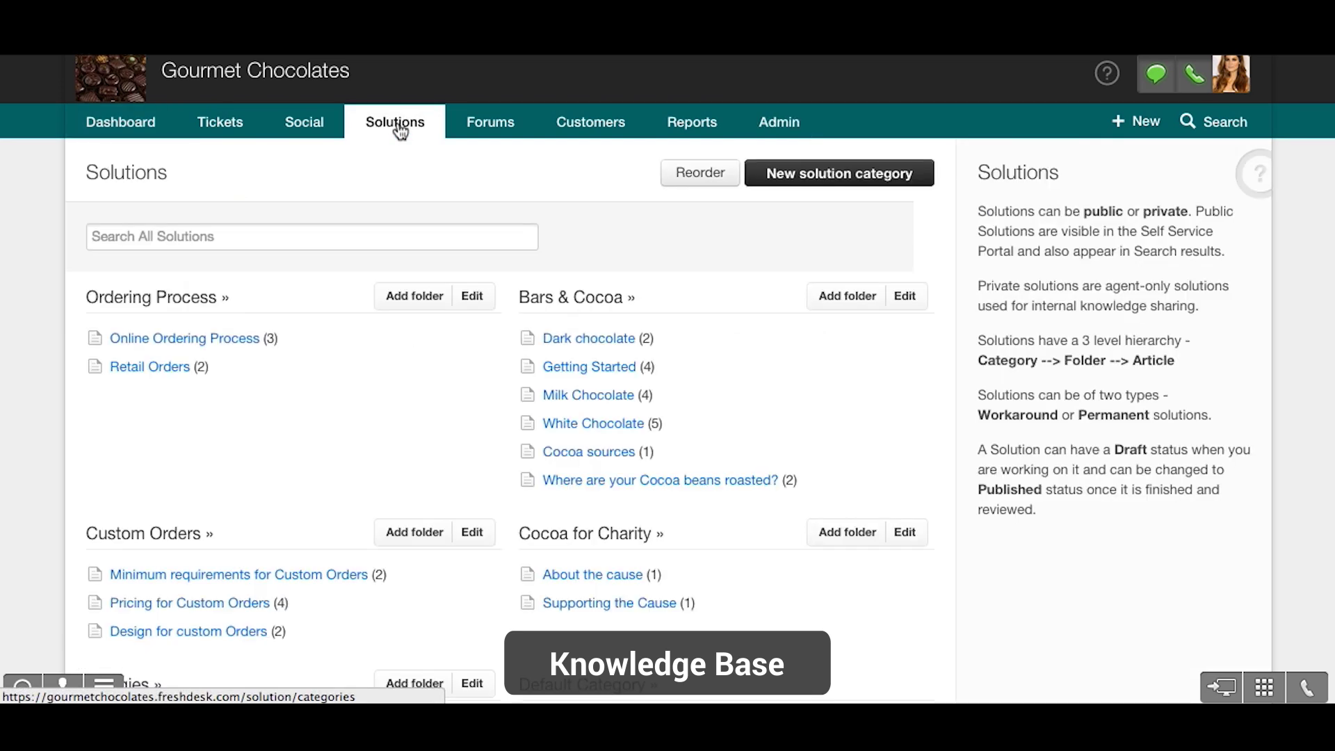
{"action": "scroll", "coordinate": [411, 165], "scroll_direction": "down", "scroll_amount": 1}
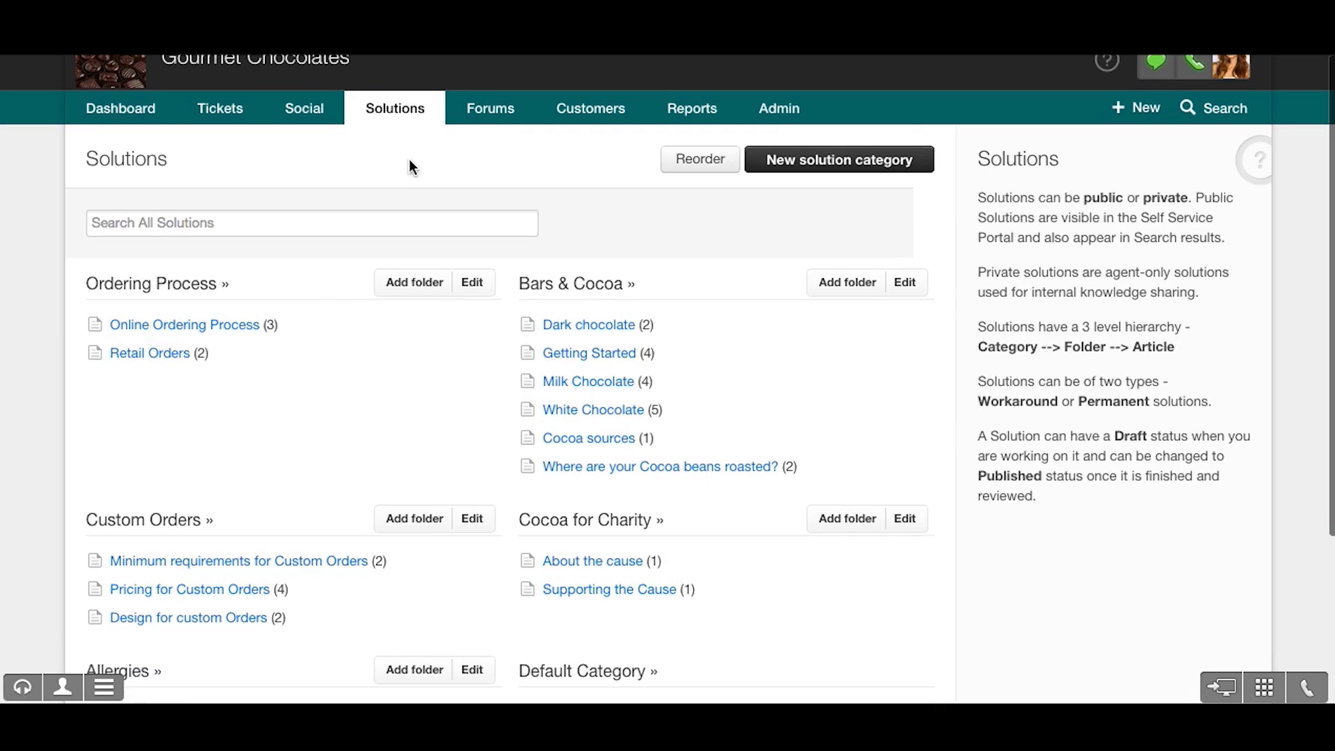
{"action": "scroll", "coordinate": [410, 167], "scroll_direction": "down", "scroll_amount": 2}
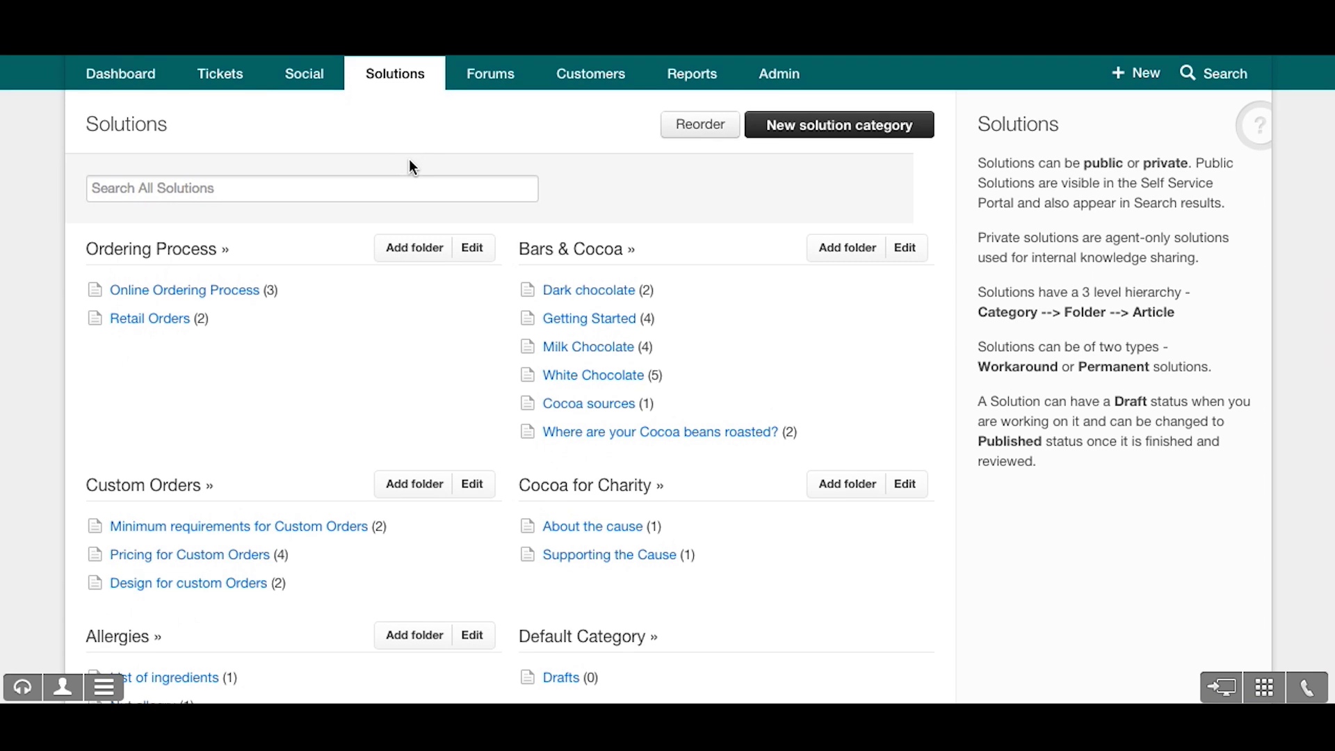
{"action": "left_click", "coordinate": [239, 288]}
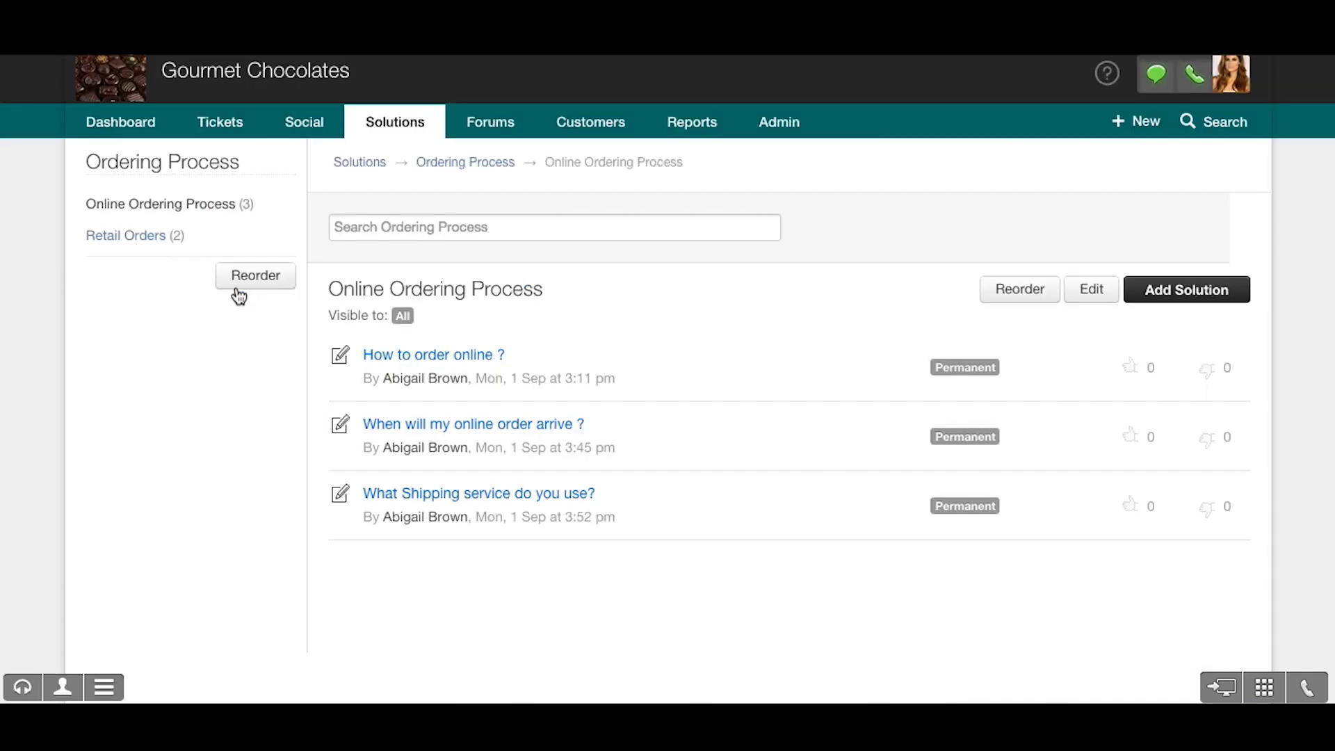
{"action": "left_click", "coordinate": [401, 356]}
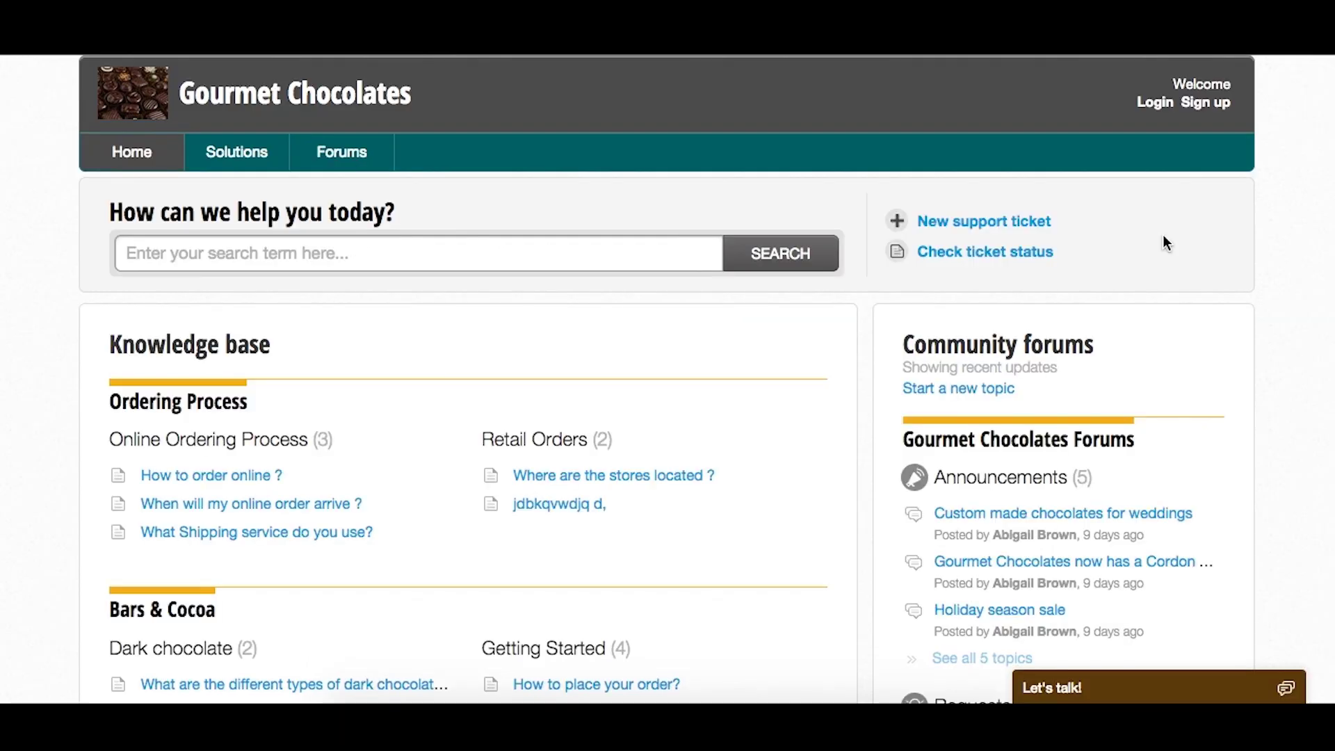
Step: Enter 'online' as the portal ticket subject to surface related articles
{"action": "left_click", "coordinate": [318, 373]}
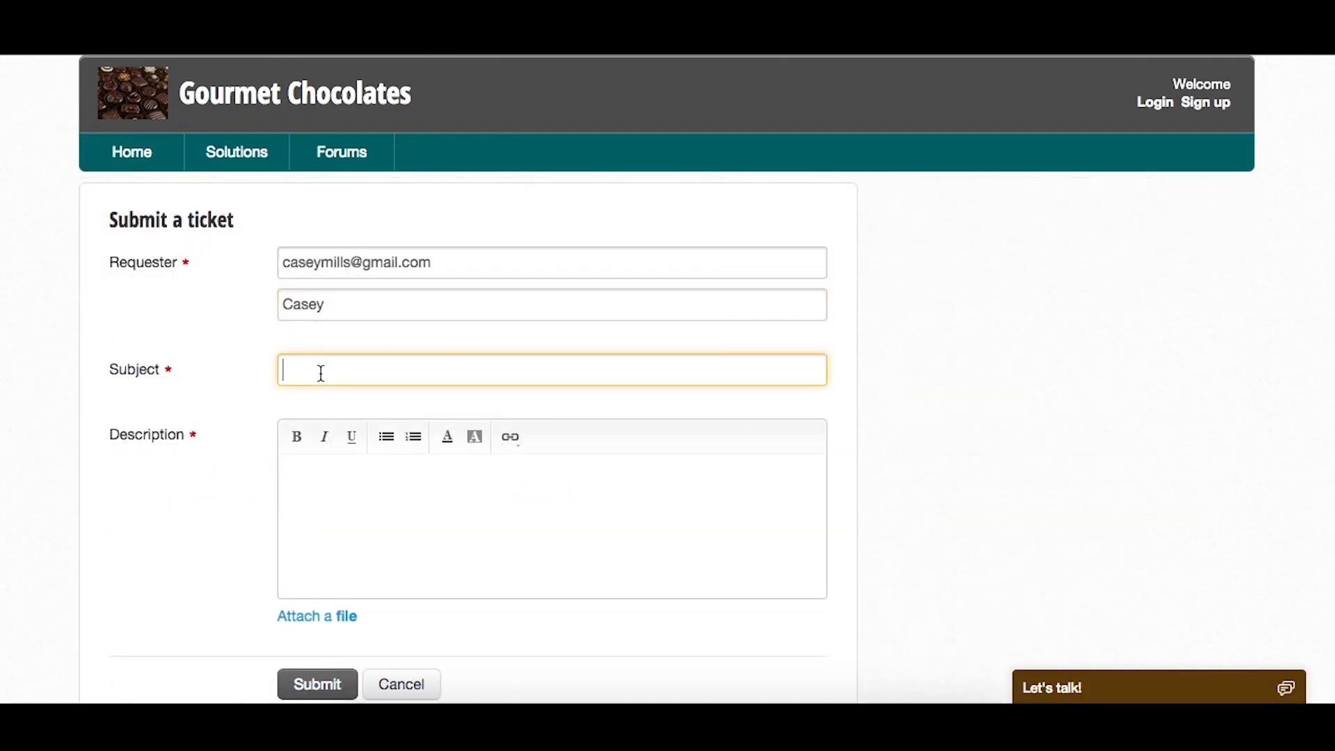
{"action": "type", "text": "online"}
{"action": "left_click", "coordinate": [320, 471]}
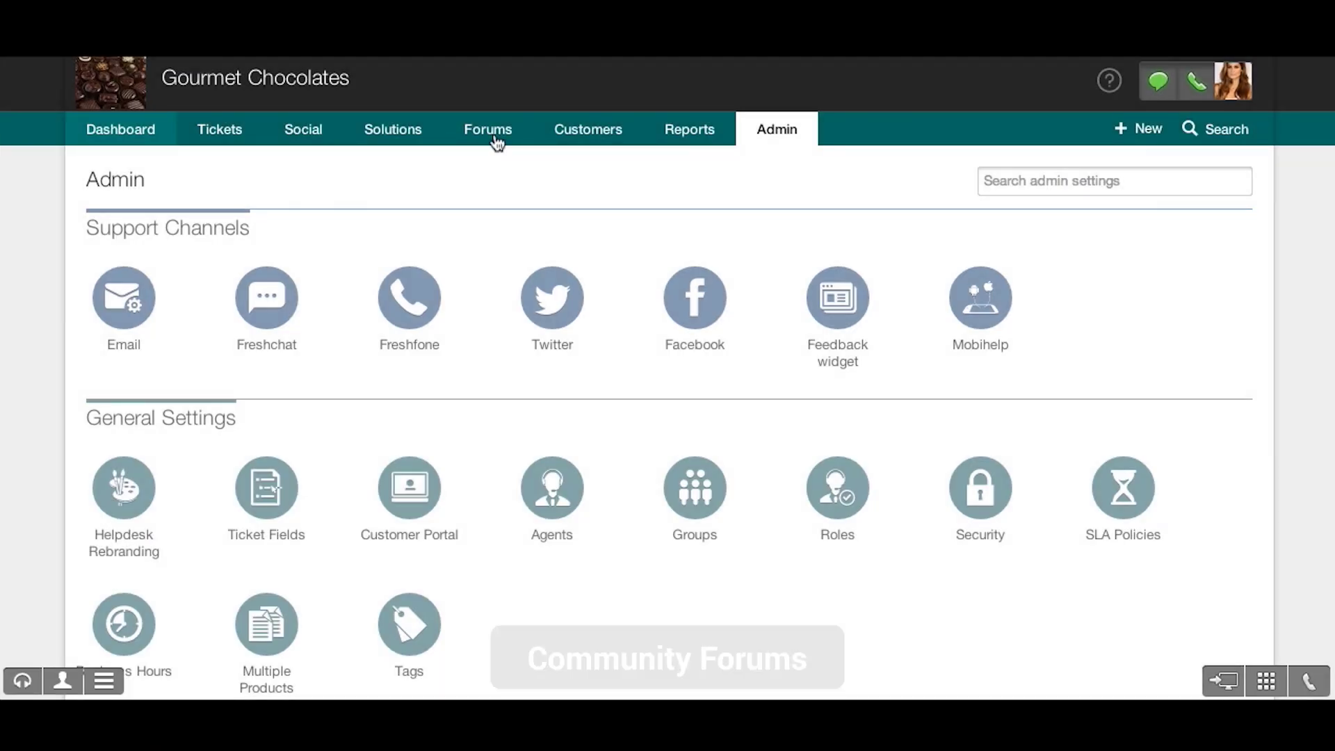
Step: Open the Gourmet Chocolates Forums category from the forum views and categories
{"action": "left_click", "coordinate": [496, 139]}
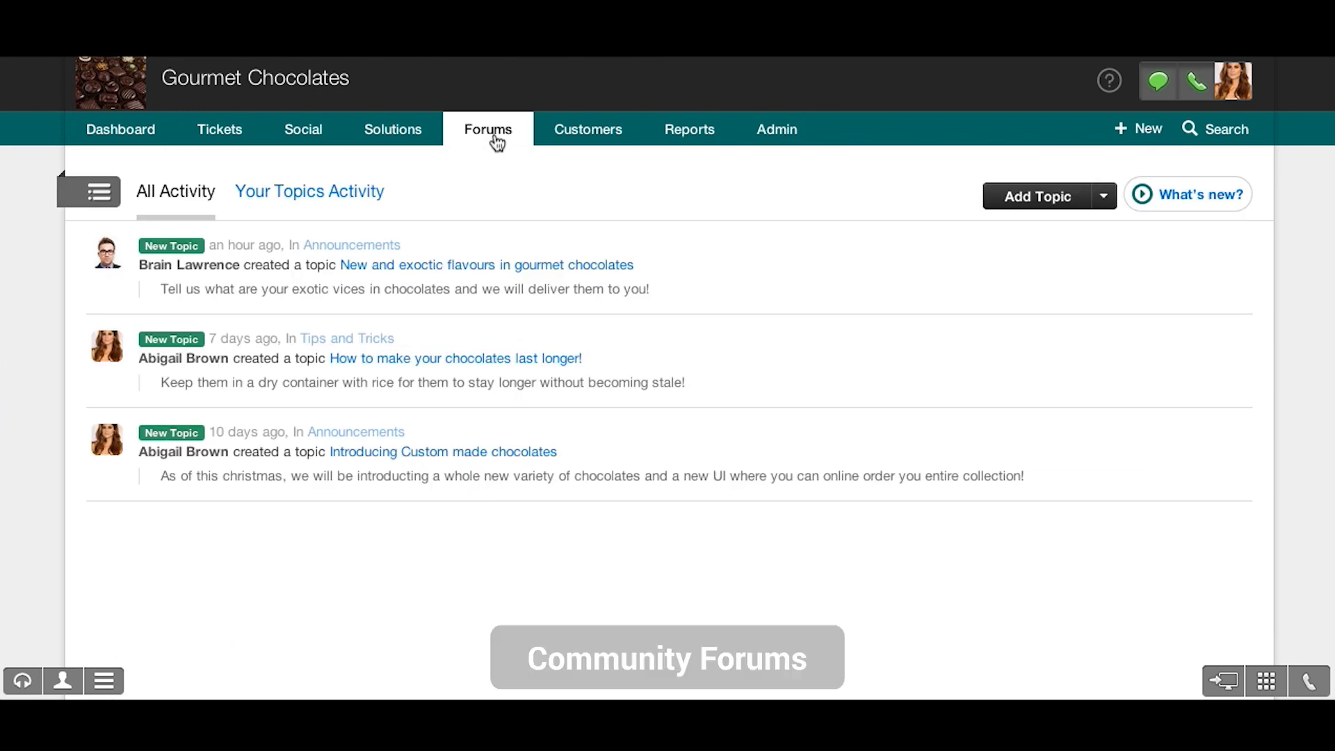
{"action": "left_click", "coordinate": [100, 189]}
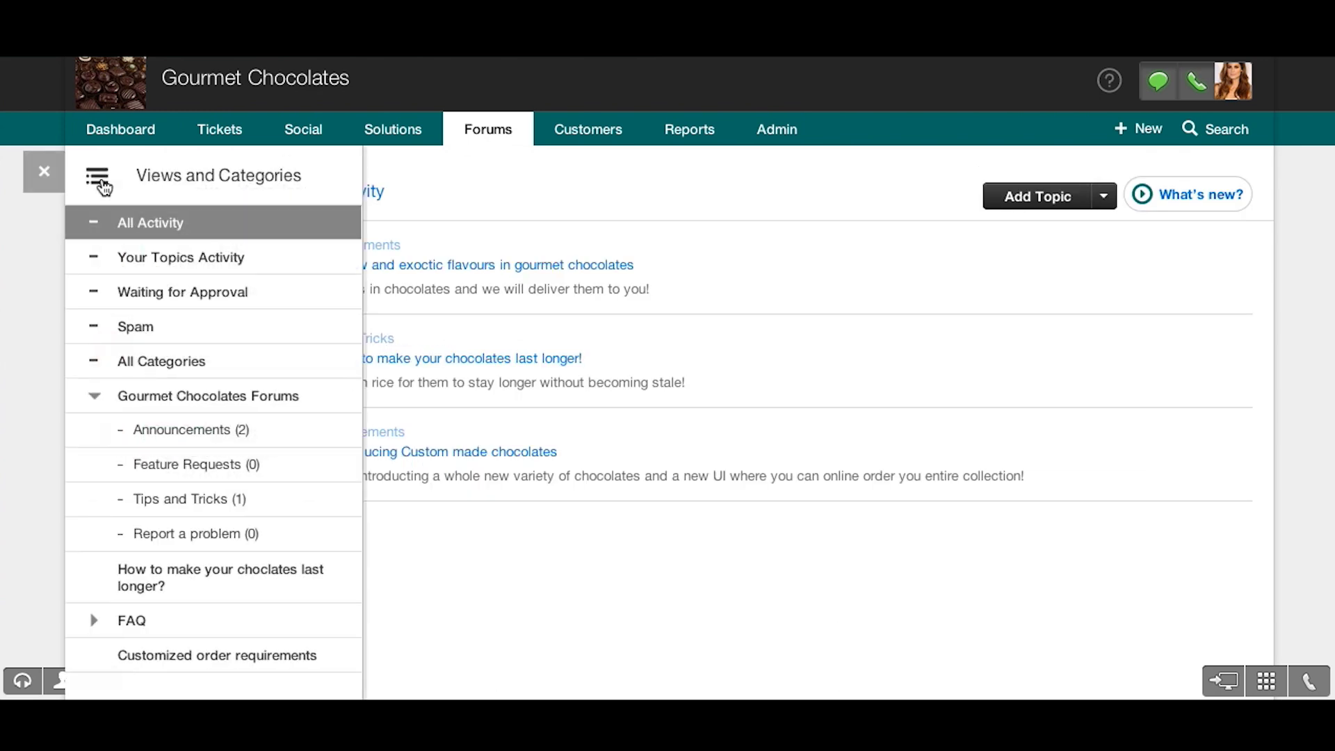
{"action": "left_click", "coordinate": [146, 398]}
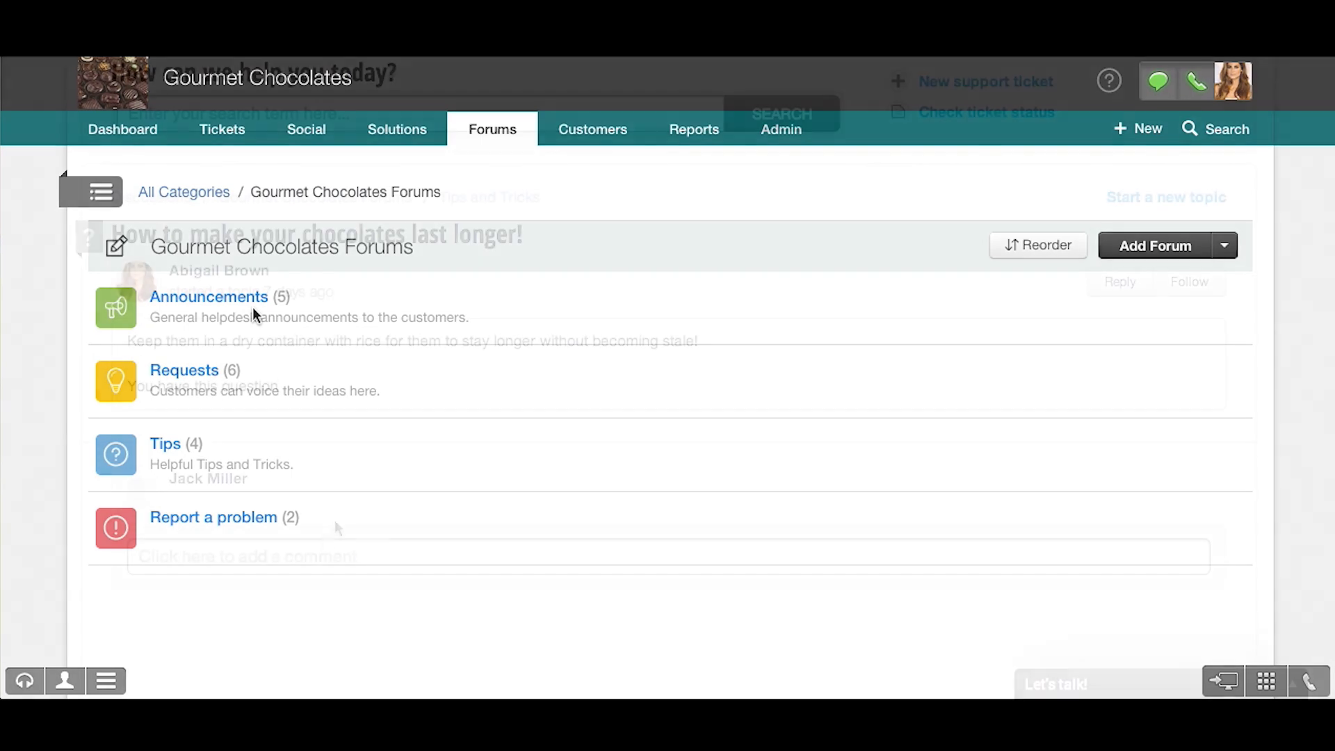
Step: Reply 'Thanks for the tip.' on the portal topic
{"action": "type", "text": "Than"}
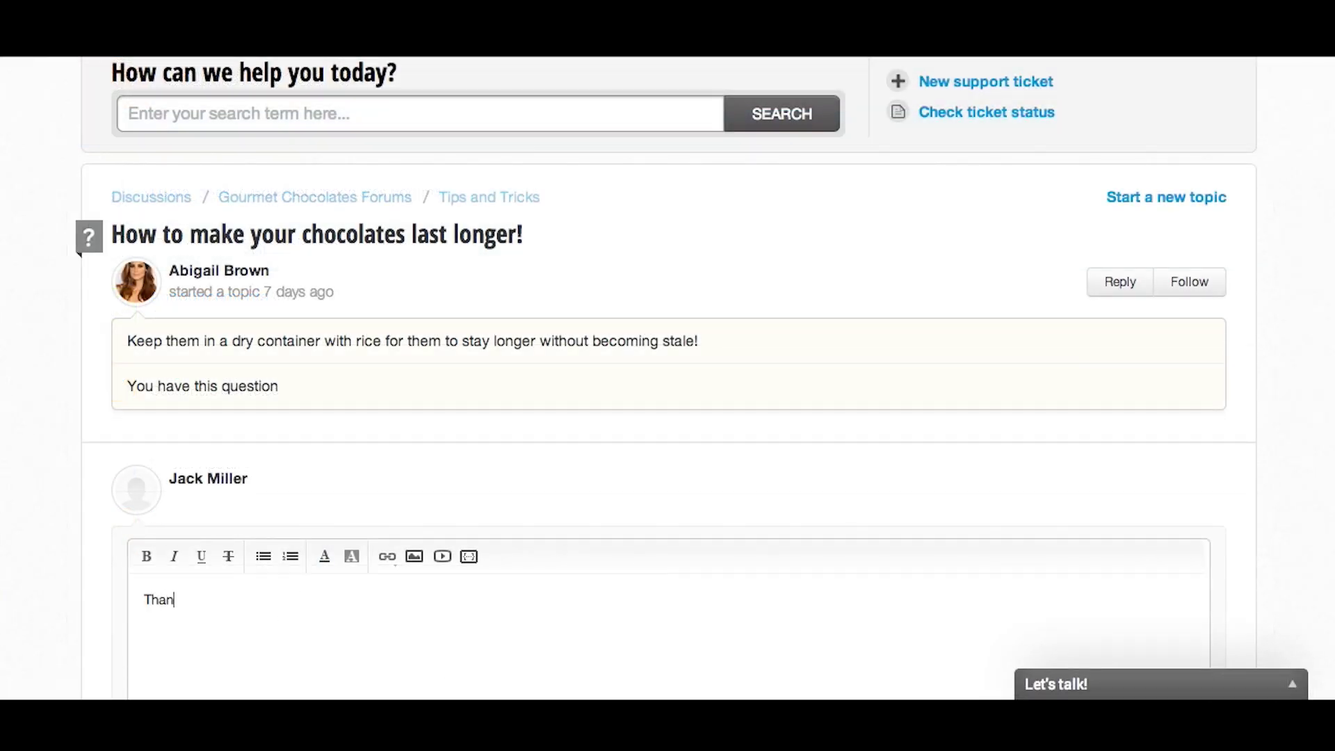
{"action": "type", "text": "ks for tge"}
{"action": "key", "text": "BackSpace"}
{"action": "key", "text": "BackSpace"}
{"action": "type", "text": "he t"}
{"action": "type", "text": "ip."}
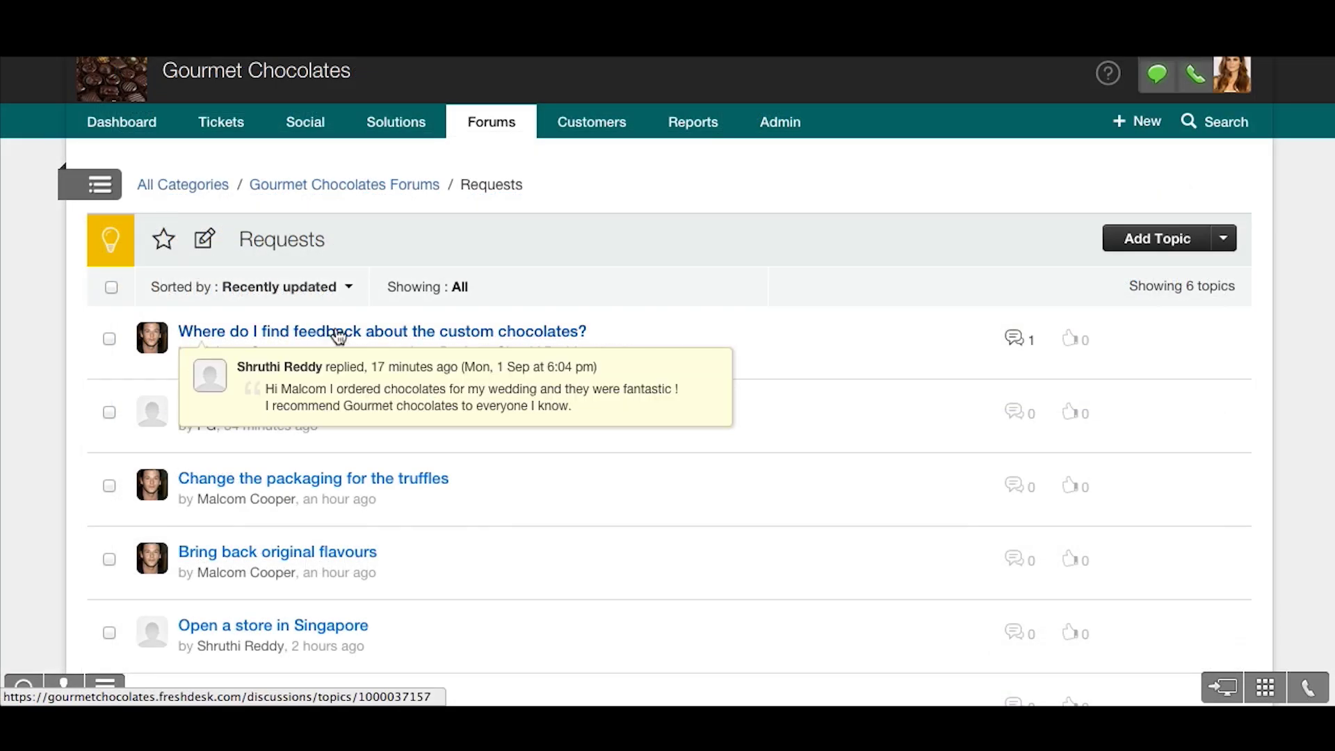
Step: View the custom chocolates feedback topic, then the Announcements forum
{"action": "left_click", "coordinate": [337, 331]}
{"action": "scroll", "coordinate": [577, 332], "scroll_direction": "down", "scroll_amount": 2}
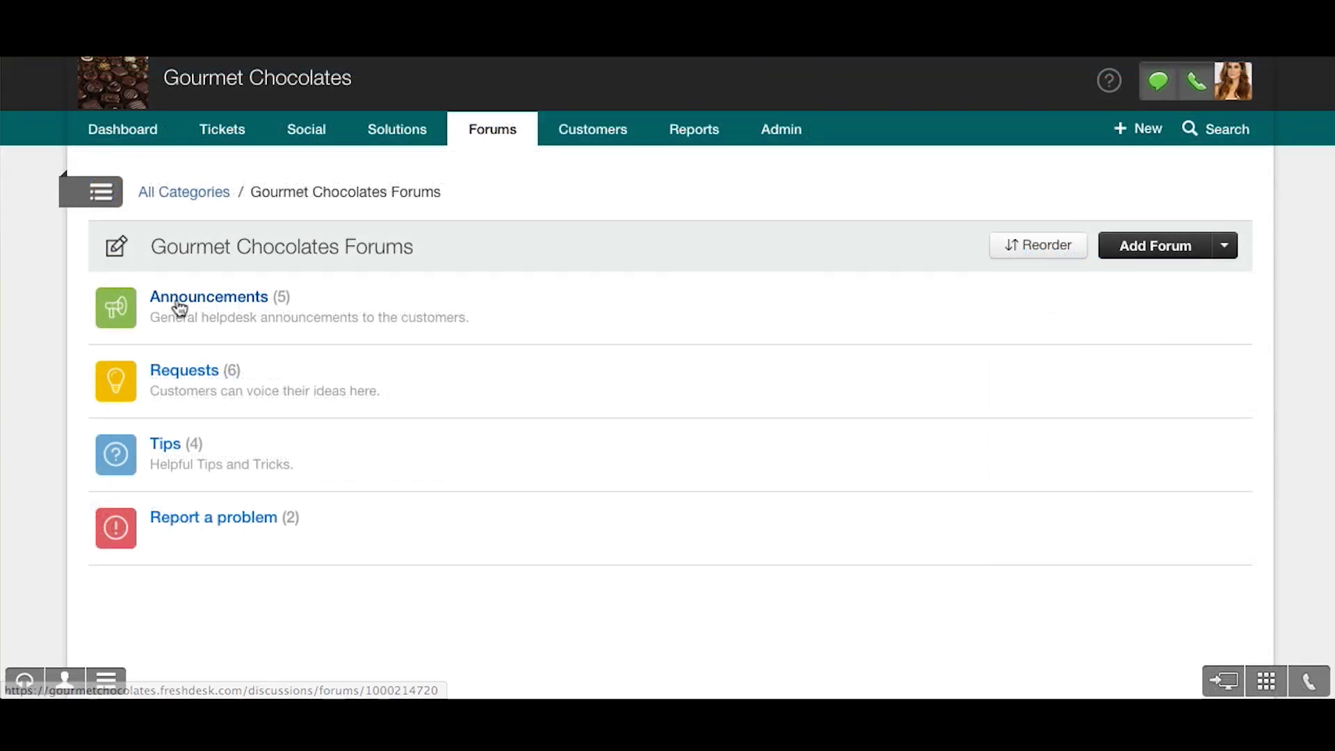
{"action": "left_click", "coordinate": [174, 299]}
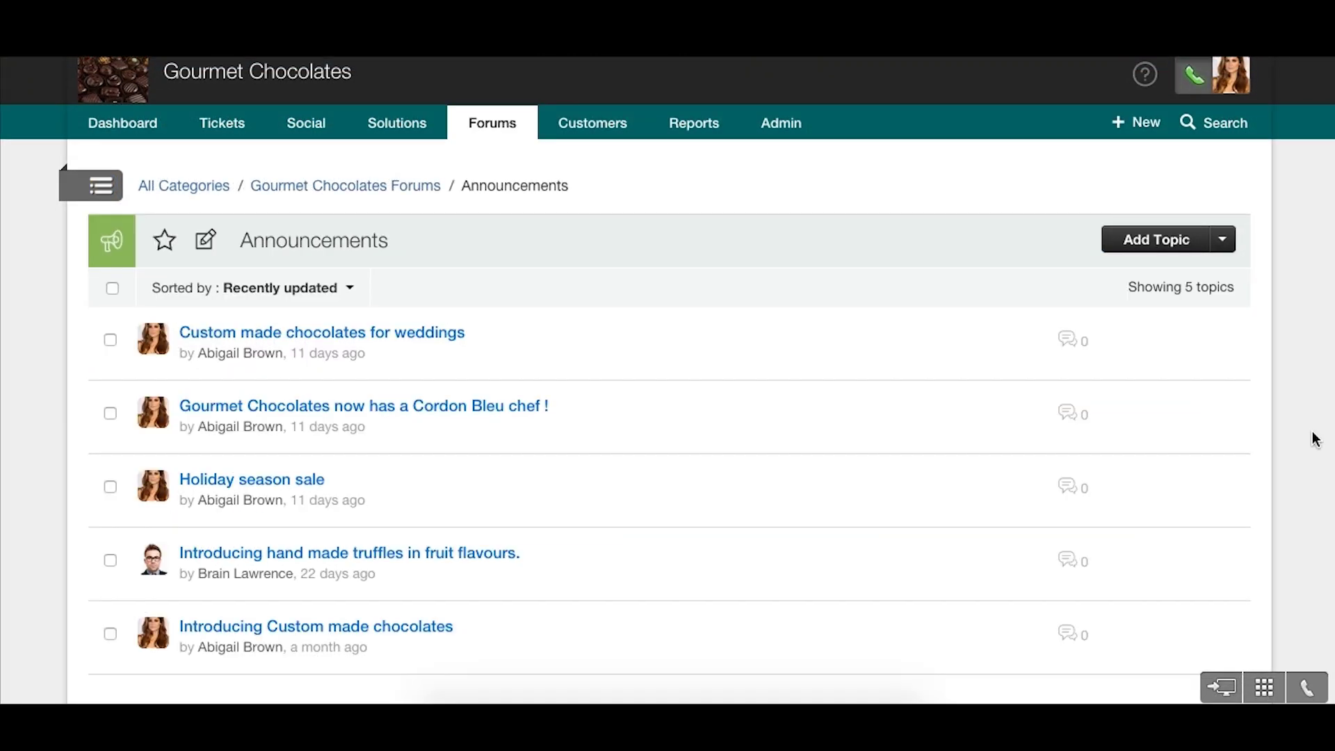